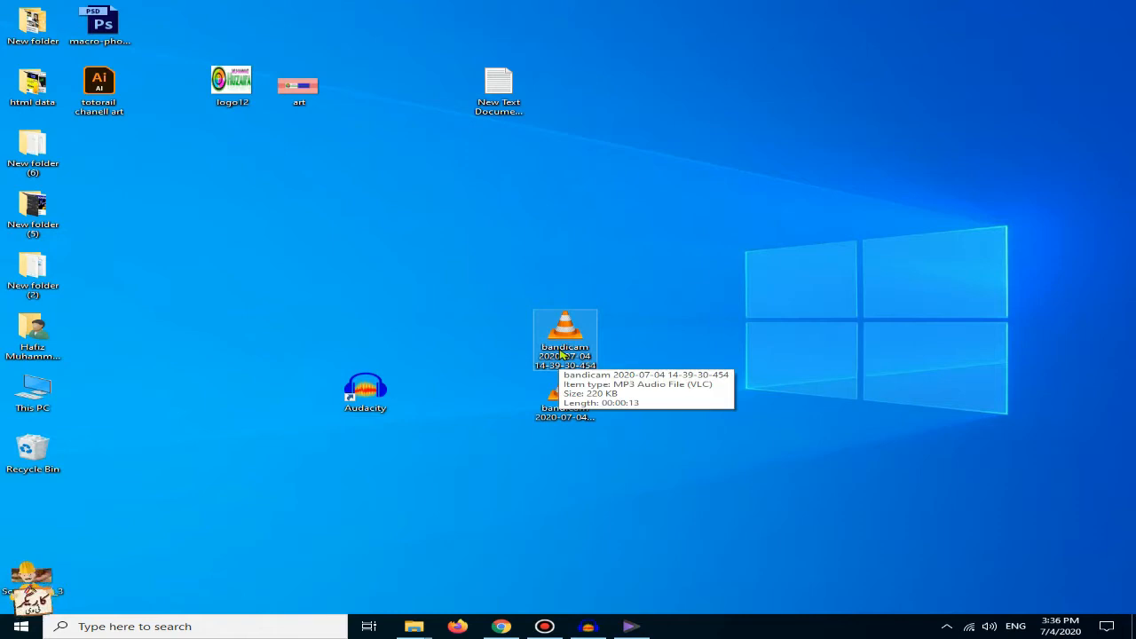
pyautogui.doubleClick(588, 423)
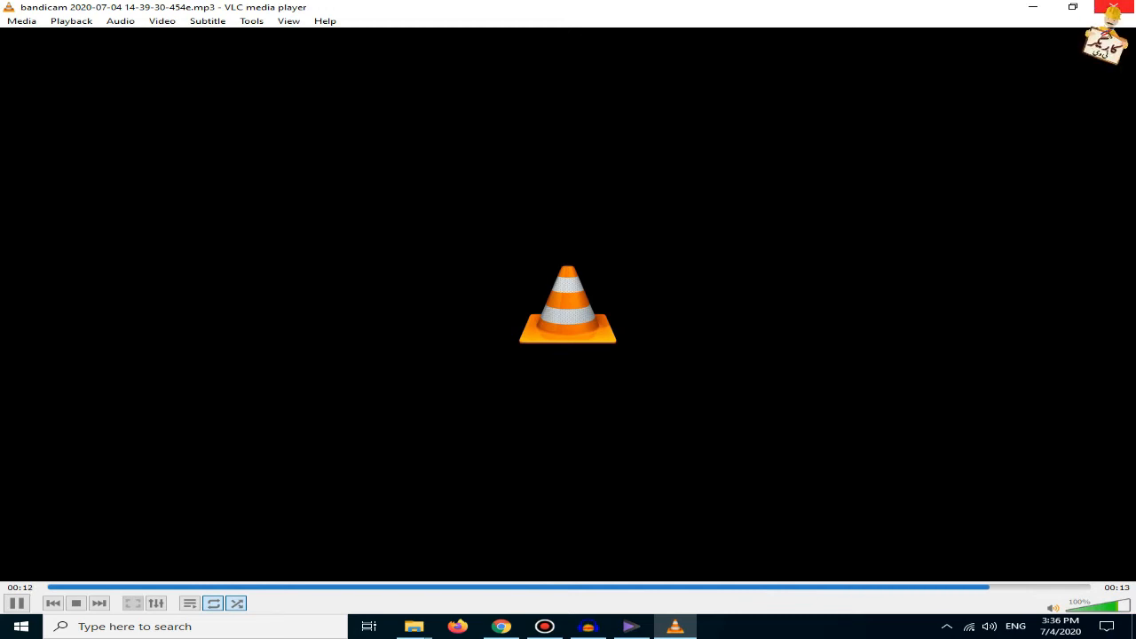
pyautogui.click(1114, 8)
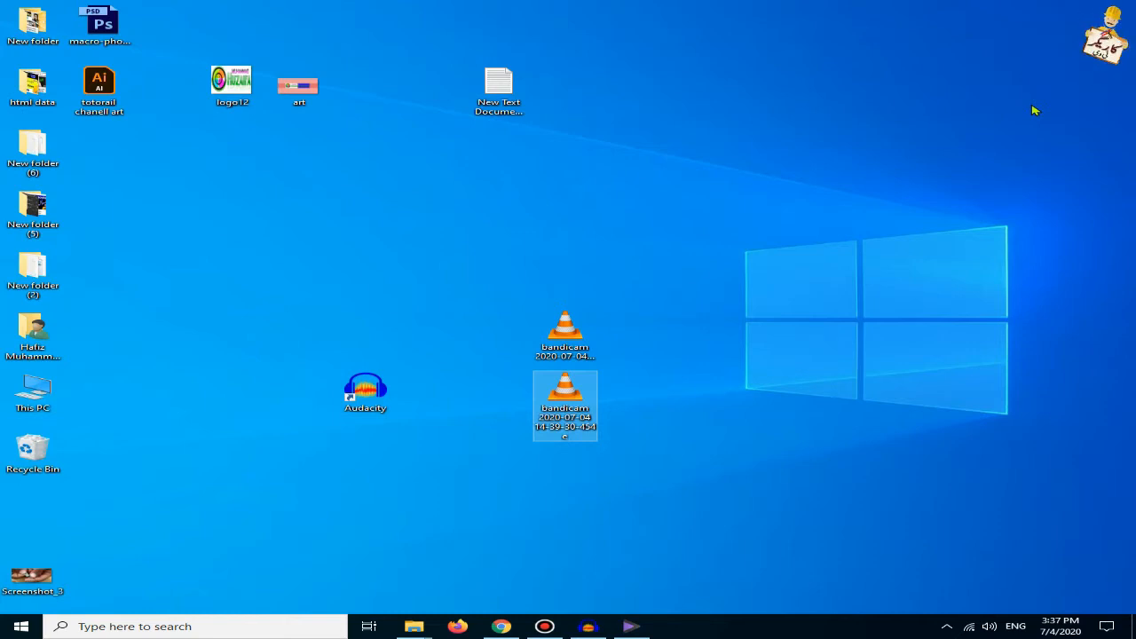
pyautogui.doubleClick(569, 329)
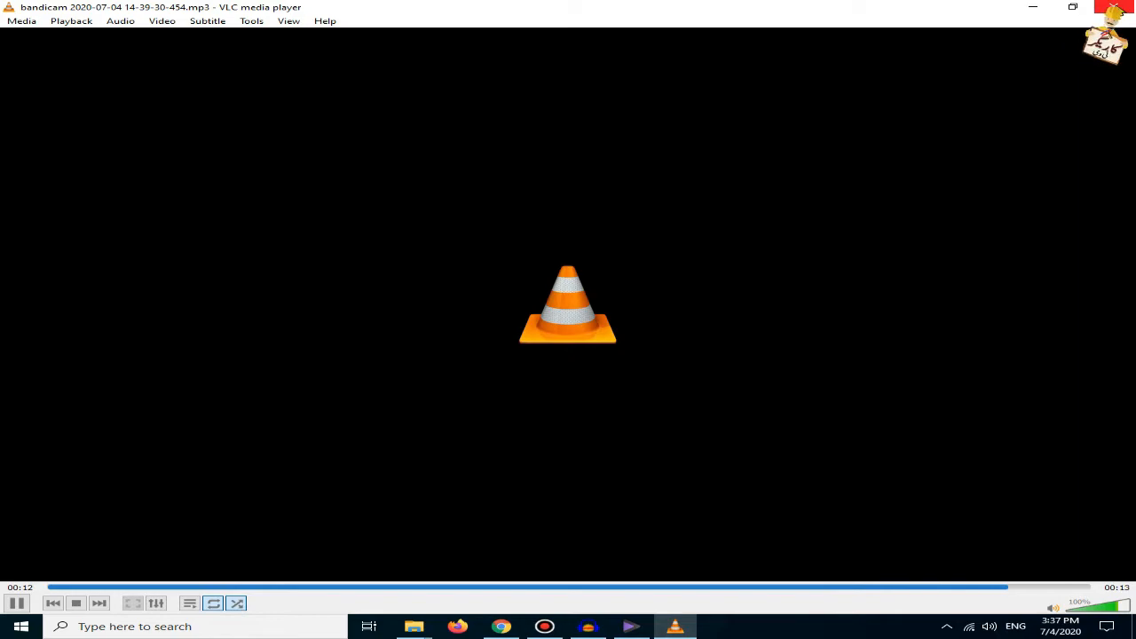
pyautogui.click(1115, 9)
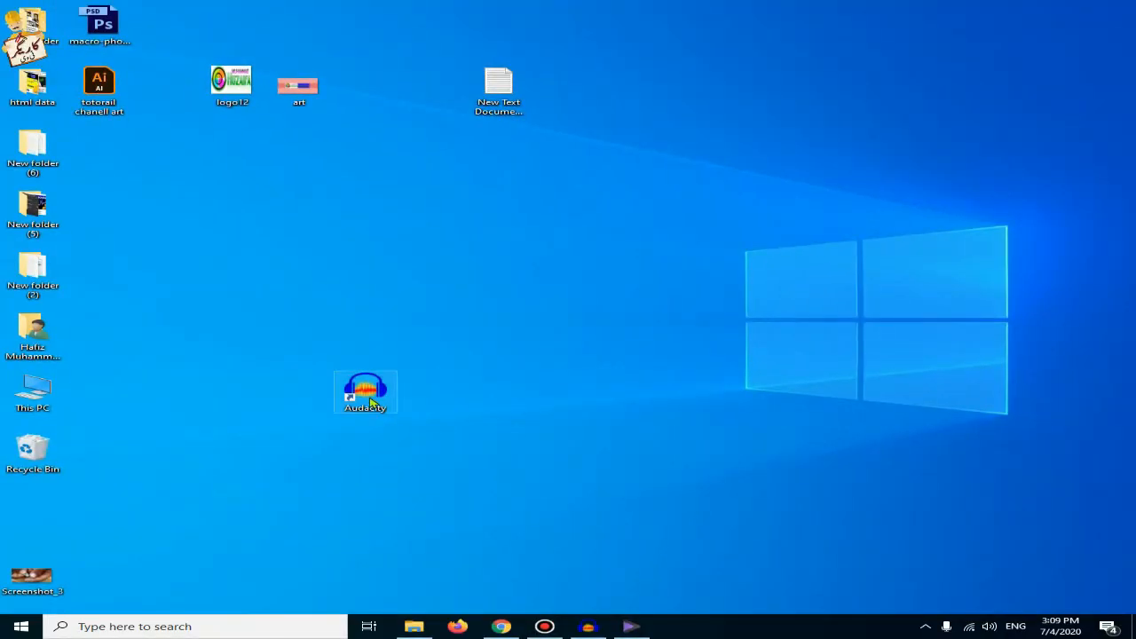
# - Switch to Chrome and go from the Audacity home page to its Windows download page
pyautogui.click(502, 628)
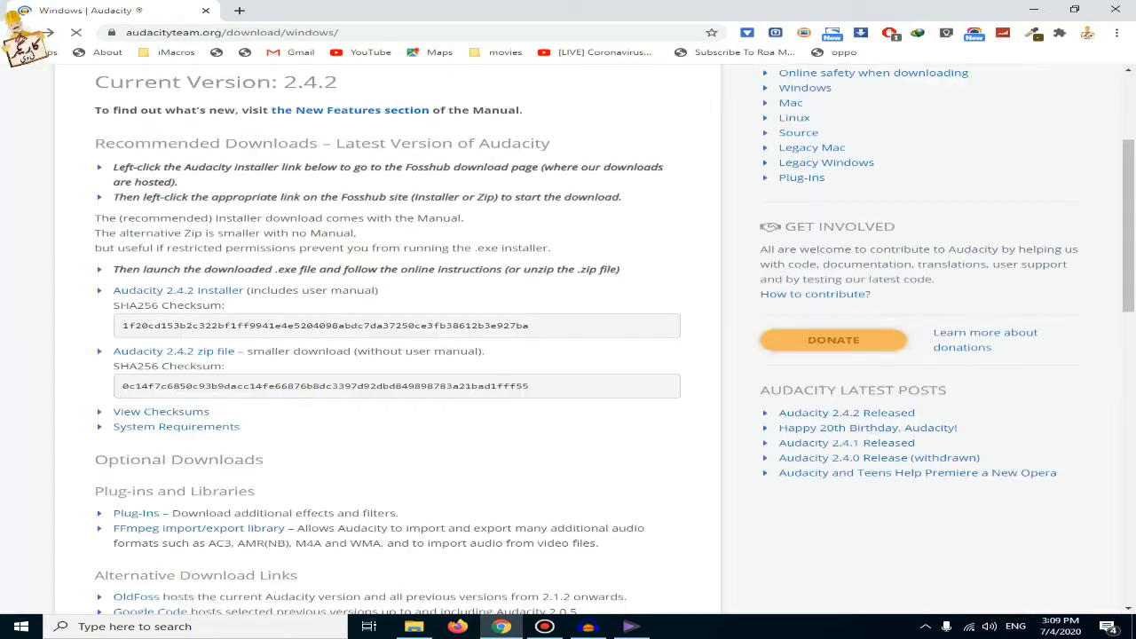
pyautogui.click(20, 33)
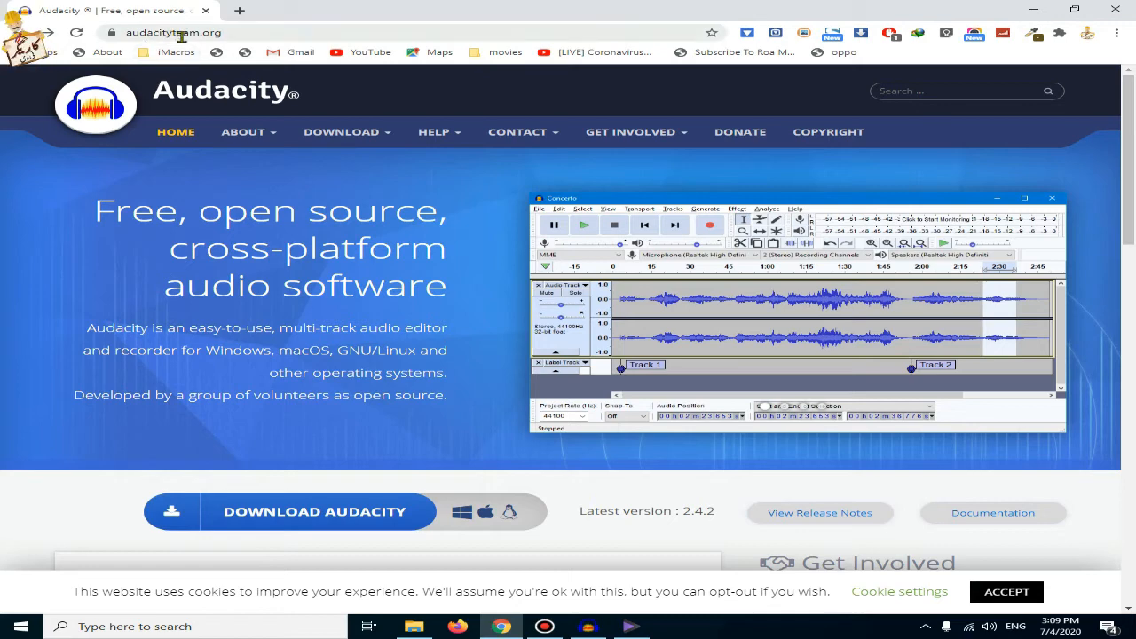
pyautogui.moveTo(305, 134)
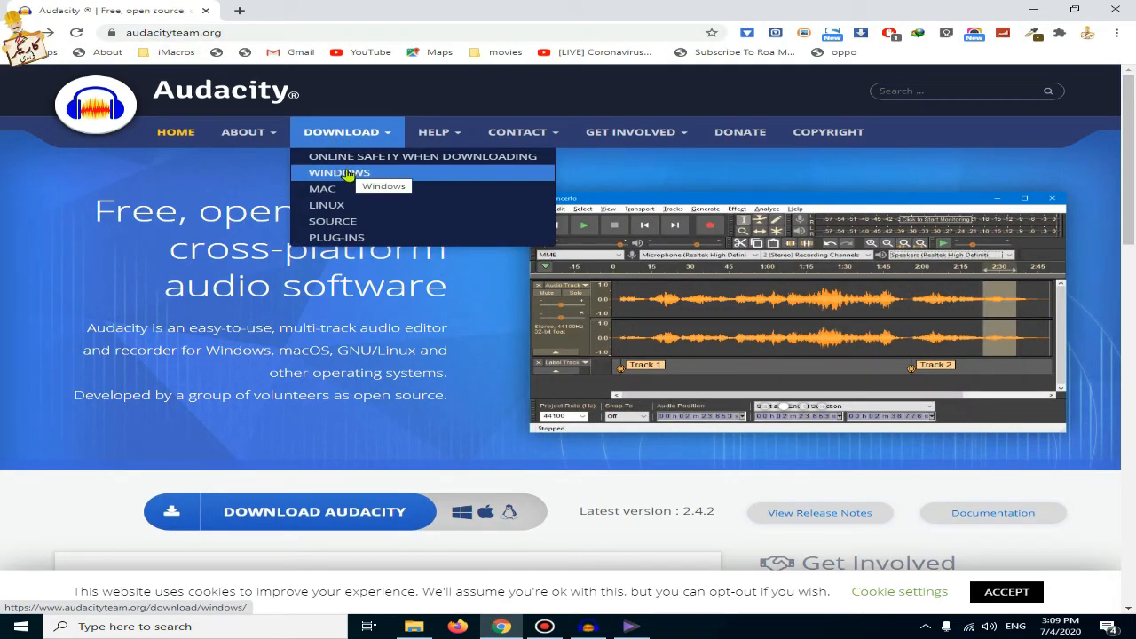
pyautogui.click(348, 174)
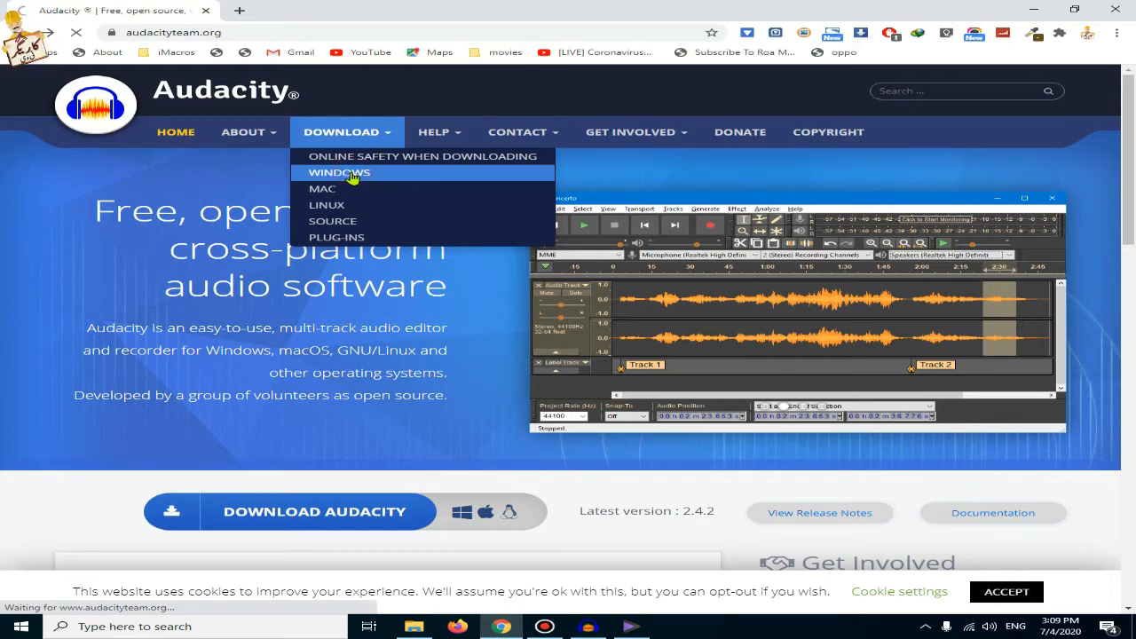
pyautogui.scroll(-2, 329, 347)
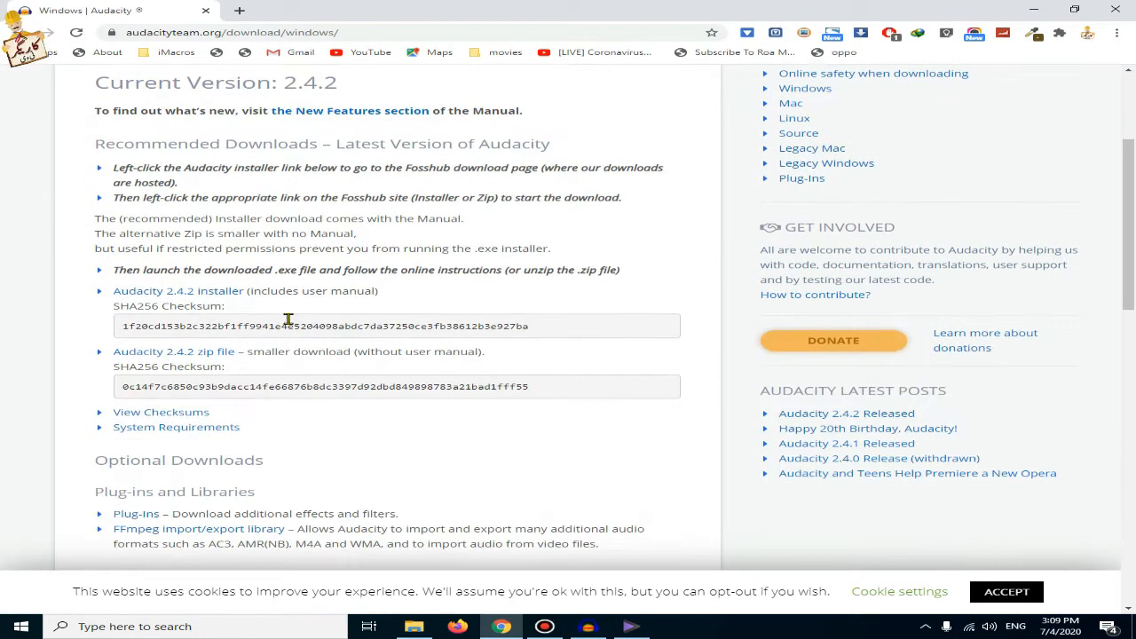
# - Download the Audacity 2.4.2 Windows installer from FossHub, close the download status window and minimize the browser
pyautogui.click(218, 292)
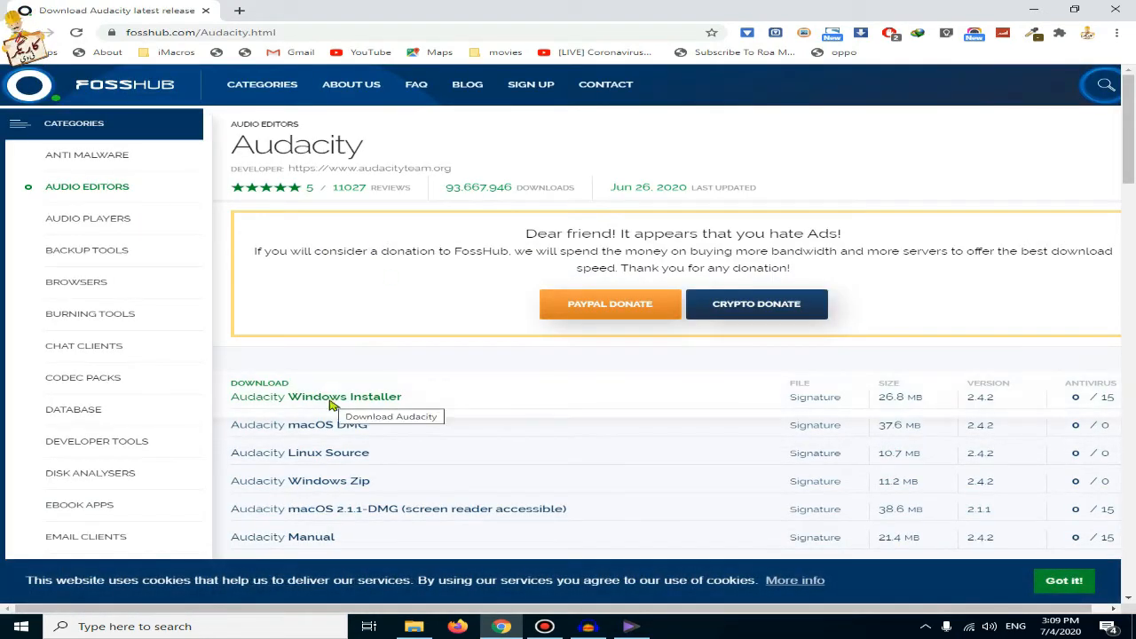
pyautogui.click(330, 402)
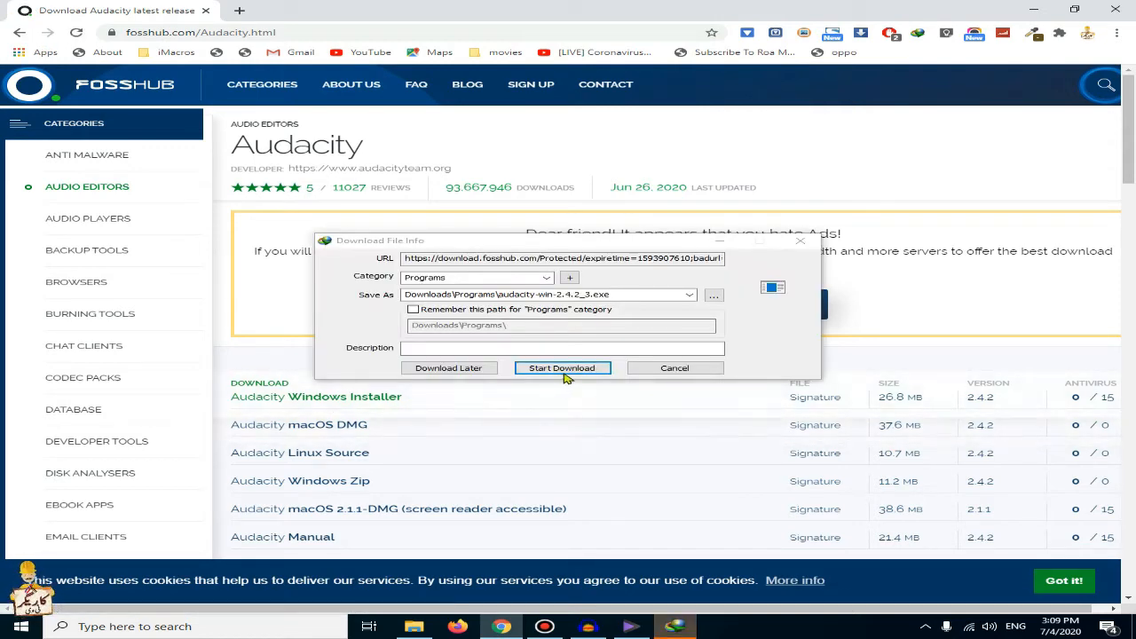
pyautogui.click(573, 368)
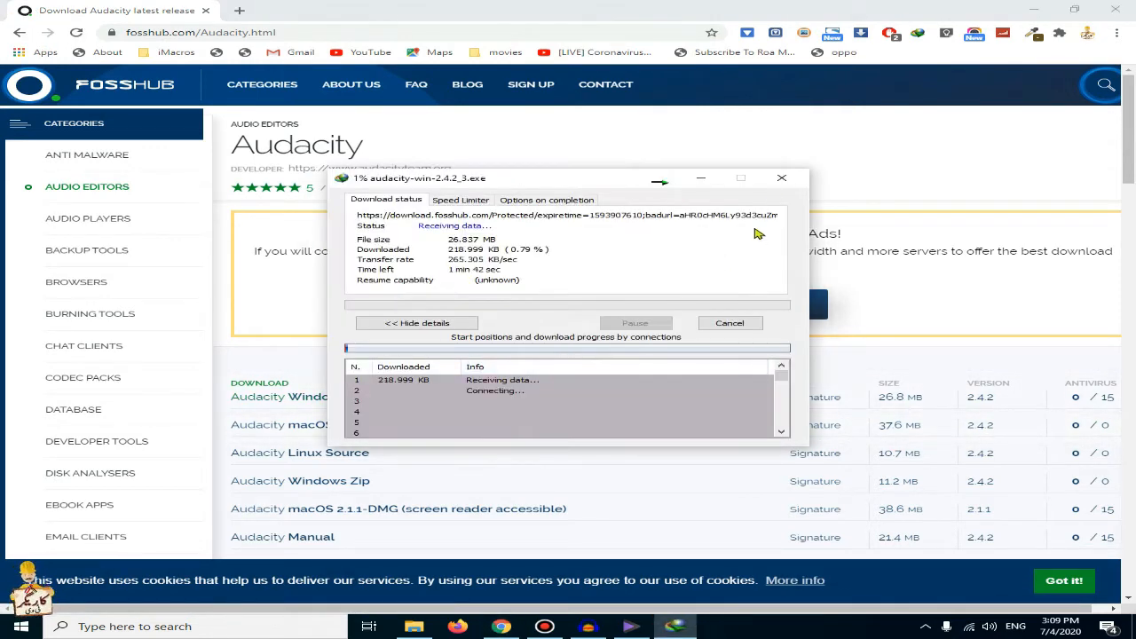
pyautogui.click(781, 178)
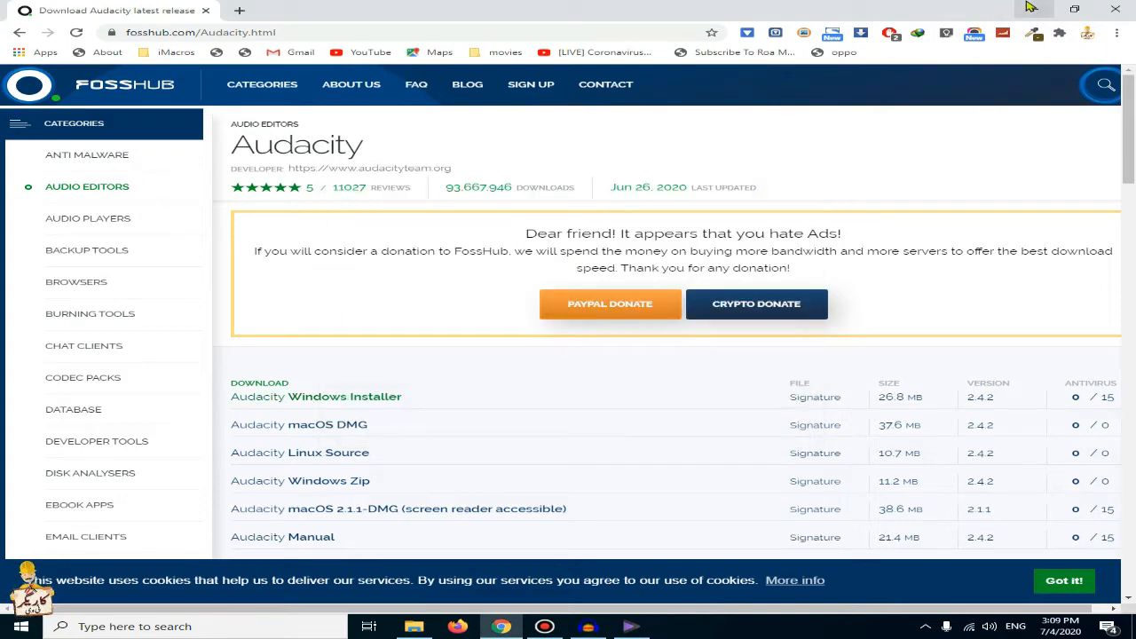
pyautogui.click(1034, 10)
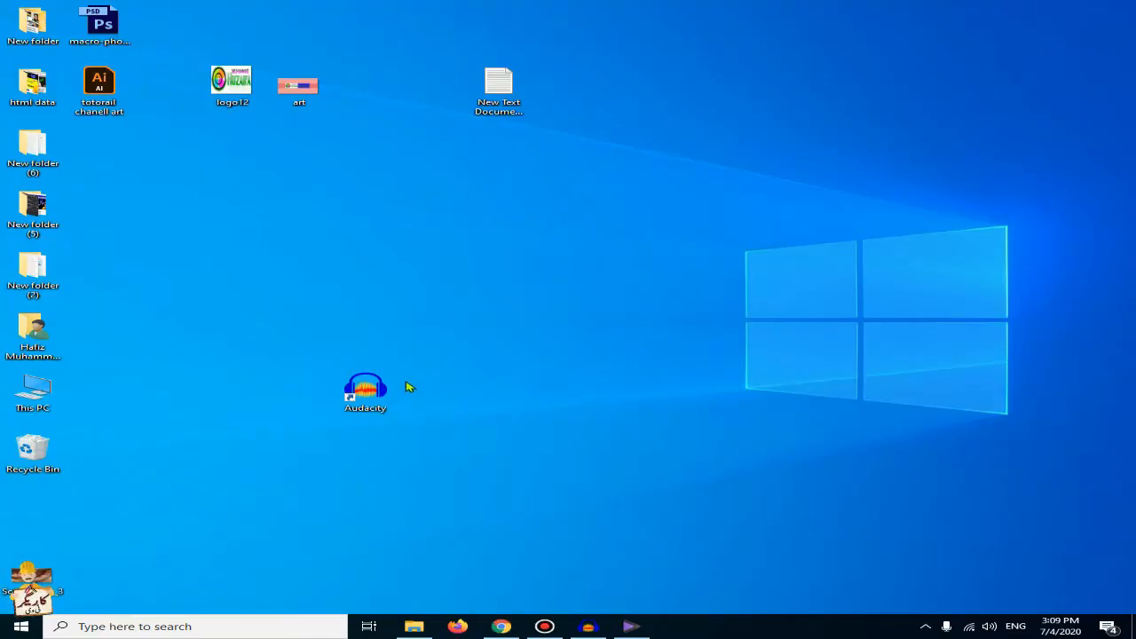
# - Switch to the empty Audacity window to look over its interface, and minimize it
pyautogui.click(587, 624)
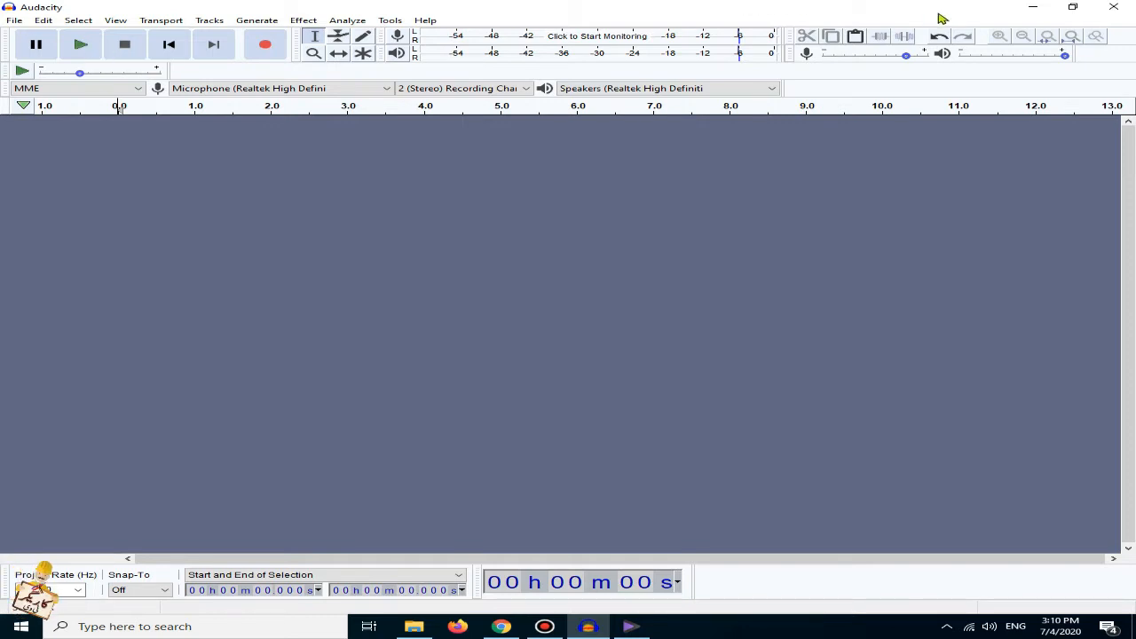
pyautogui.click(1032, 7)
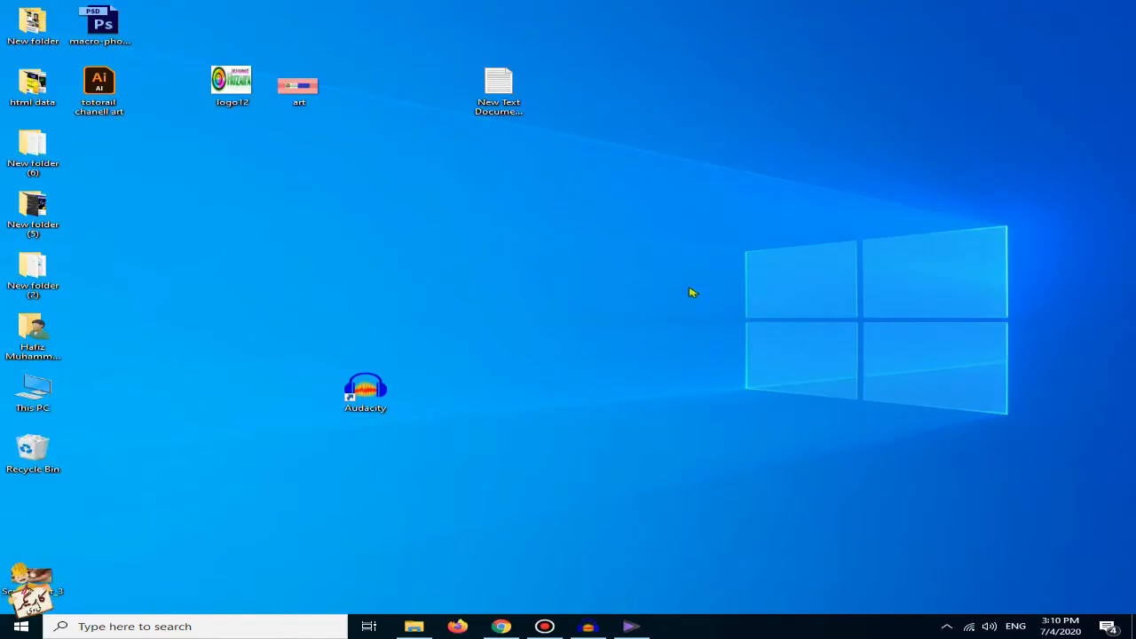
pyautogui.click(416, 626)
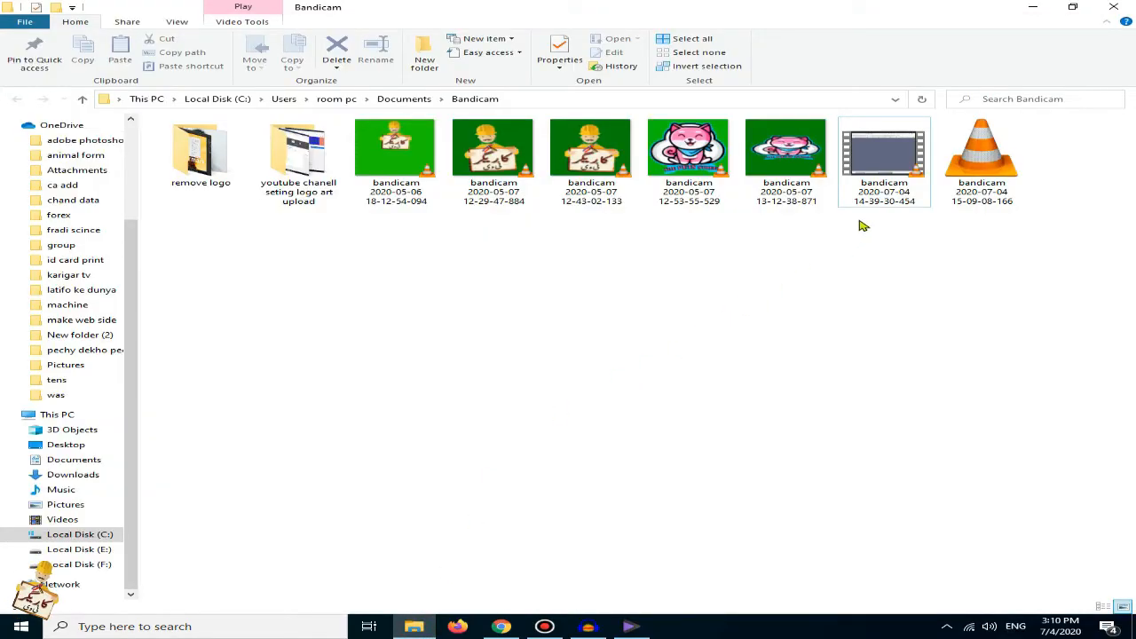
pyautogui.click(887, 161)
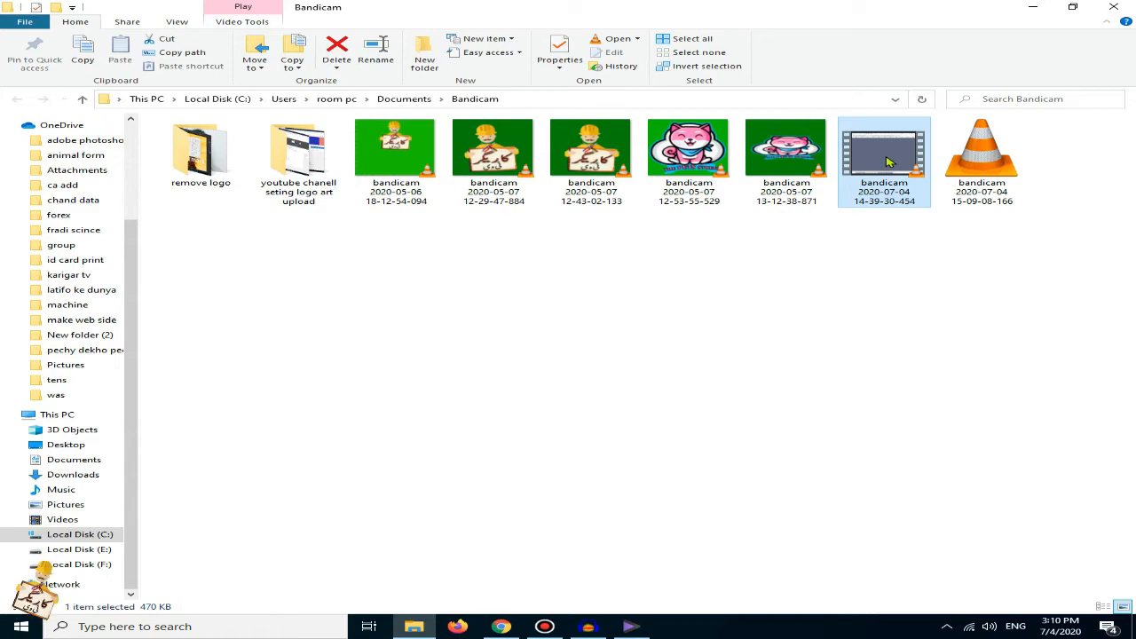
pyautogui.doubleClick(888, 160)
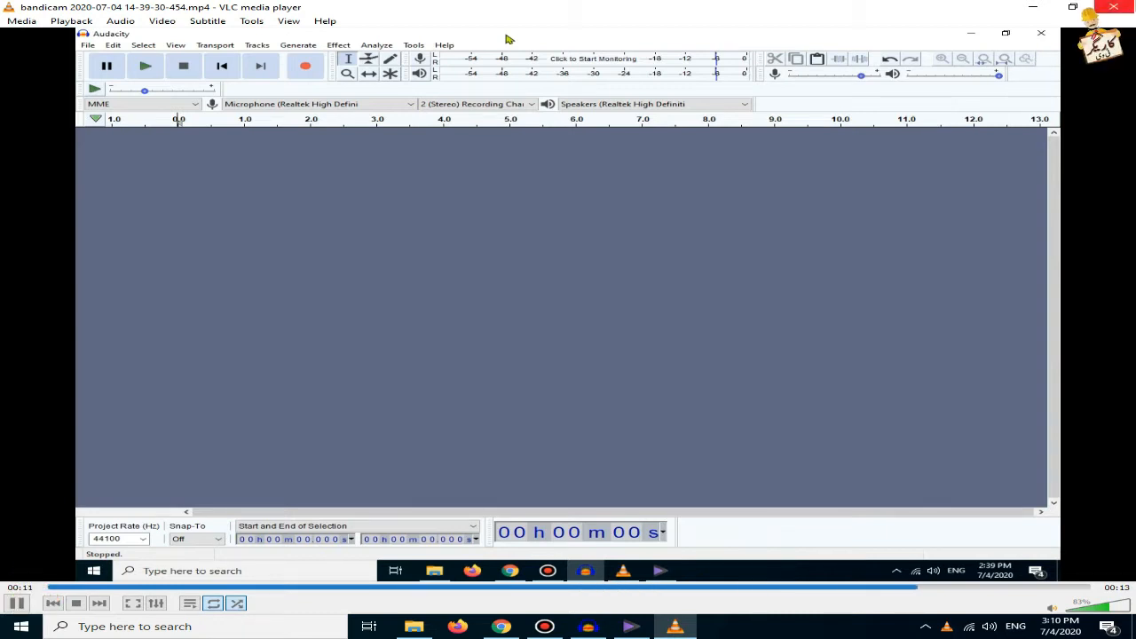
pyautogui.click(1125, 5)
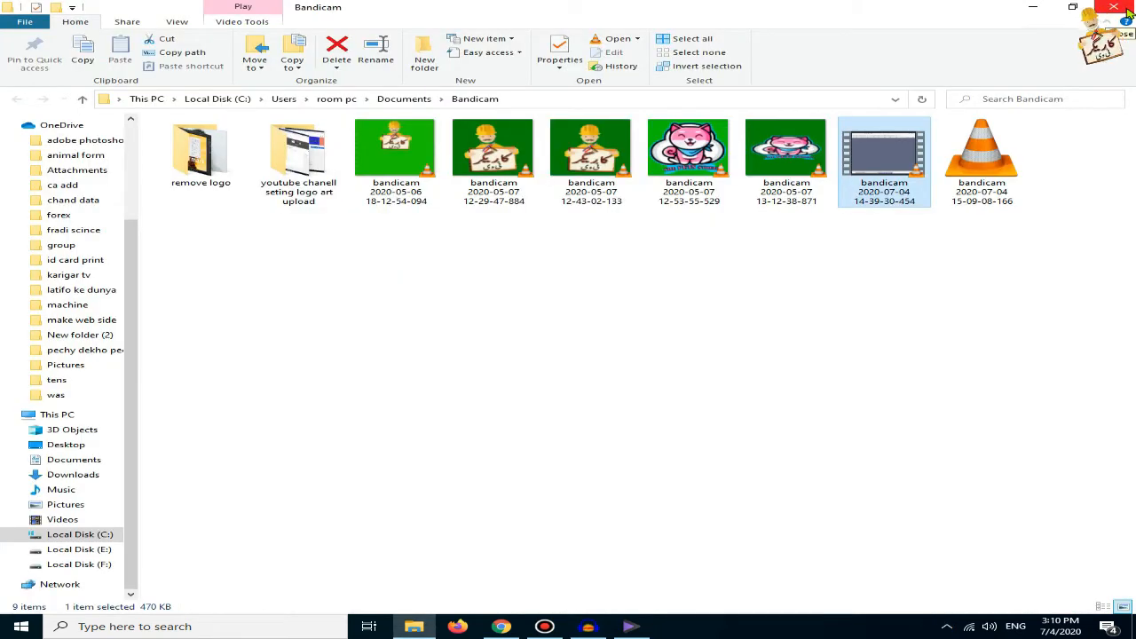
pyautogui.click(1032, 7)
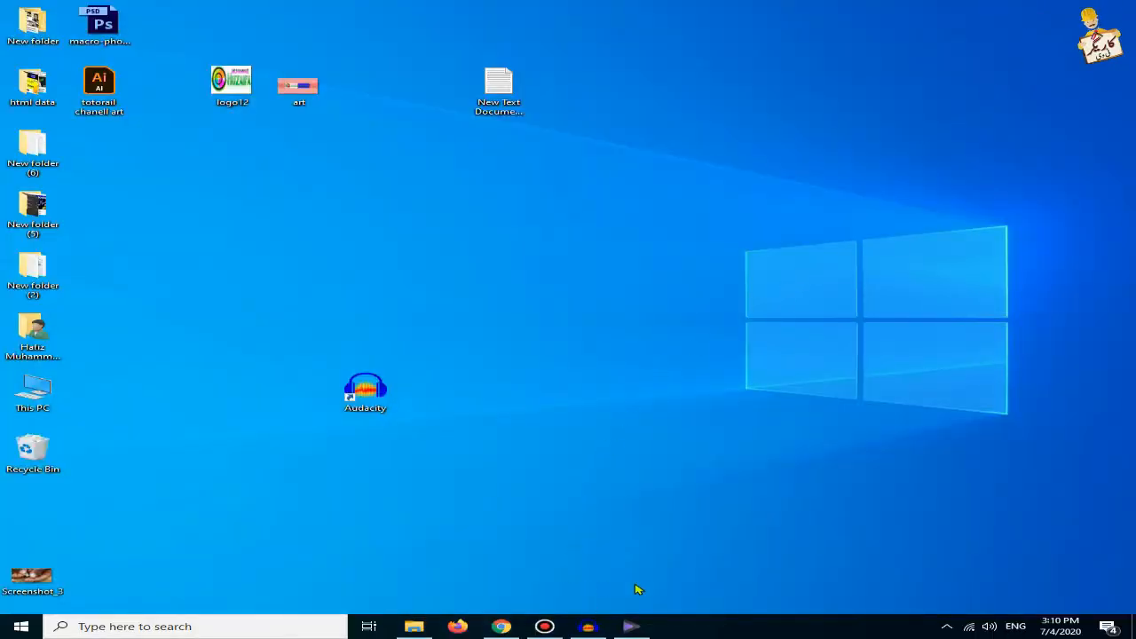
pyautogui.click(413, 626)
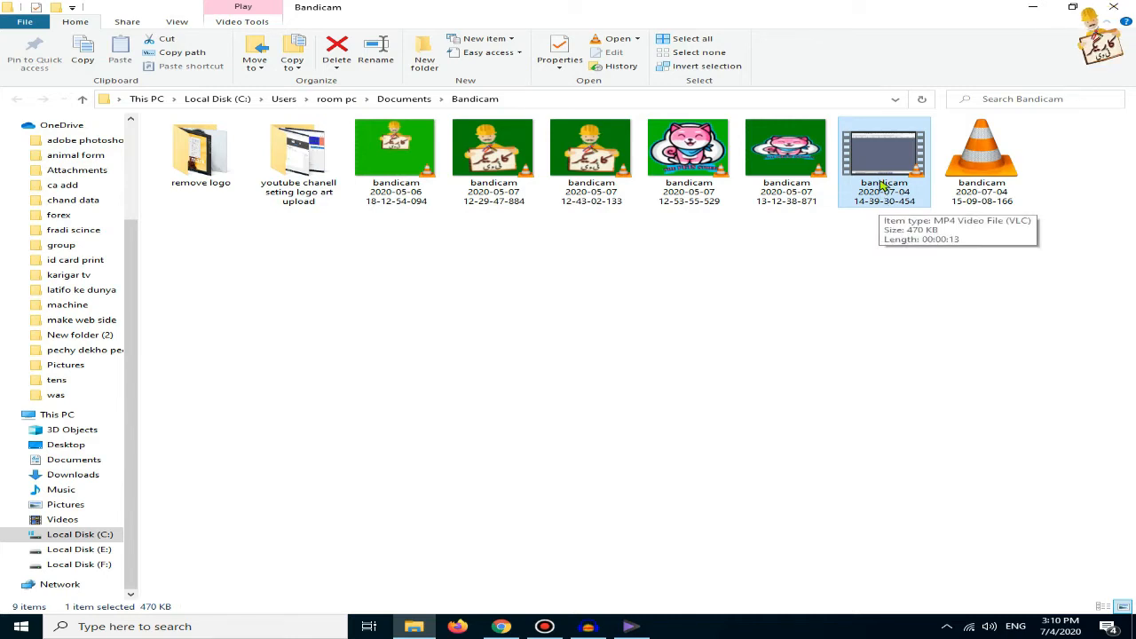
pyautogui.click(883, 201)
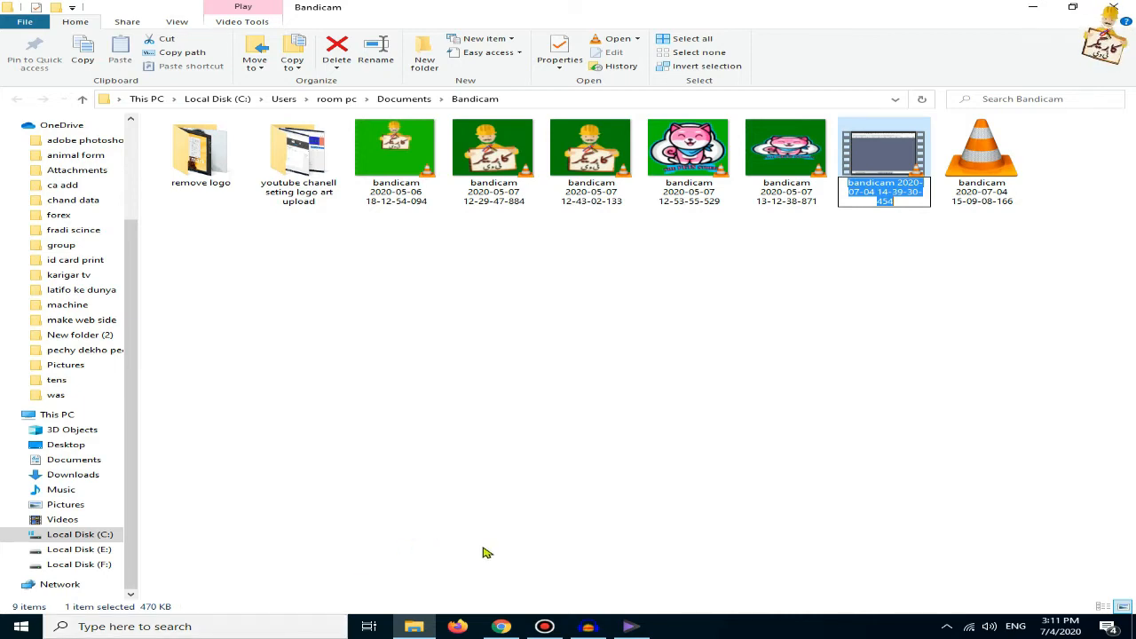
pyautogui.click(646, 631)
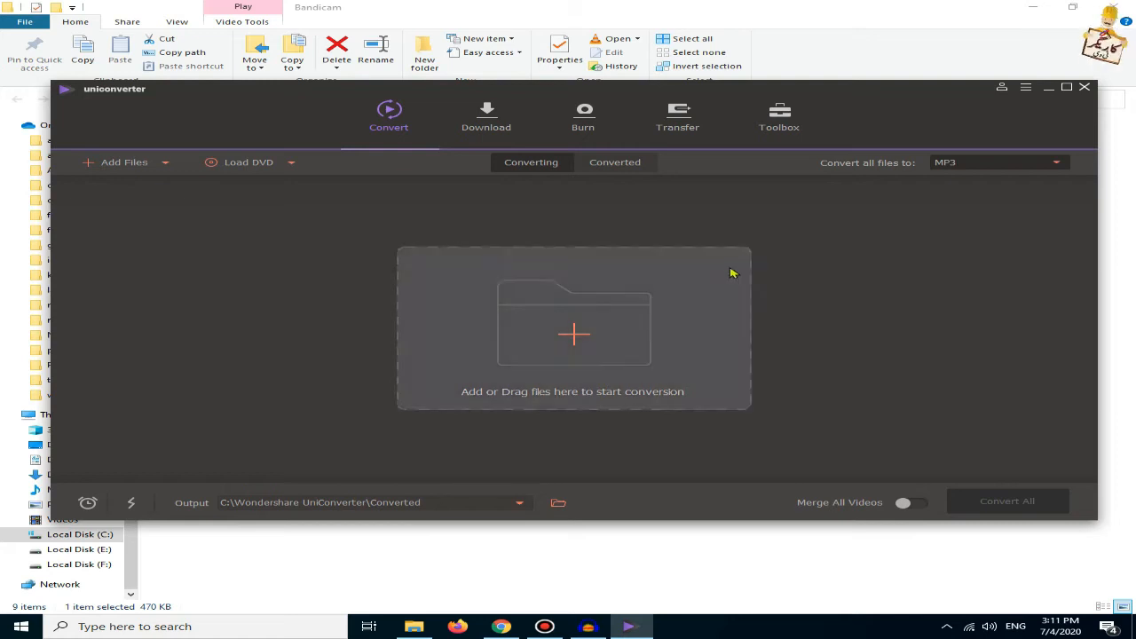
pyautogui.click(429, 631)
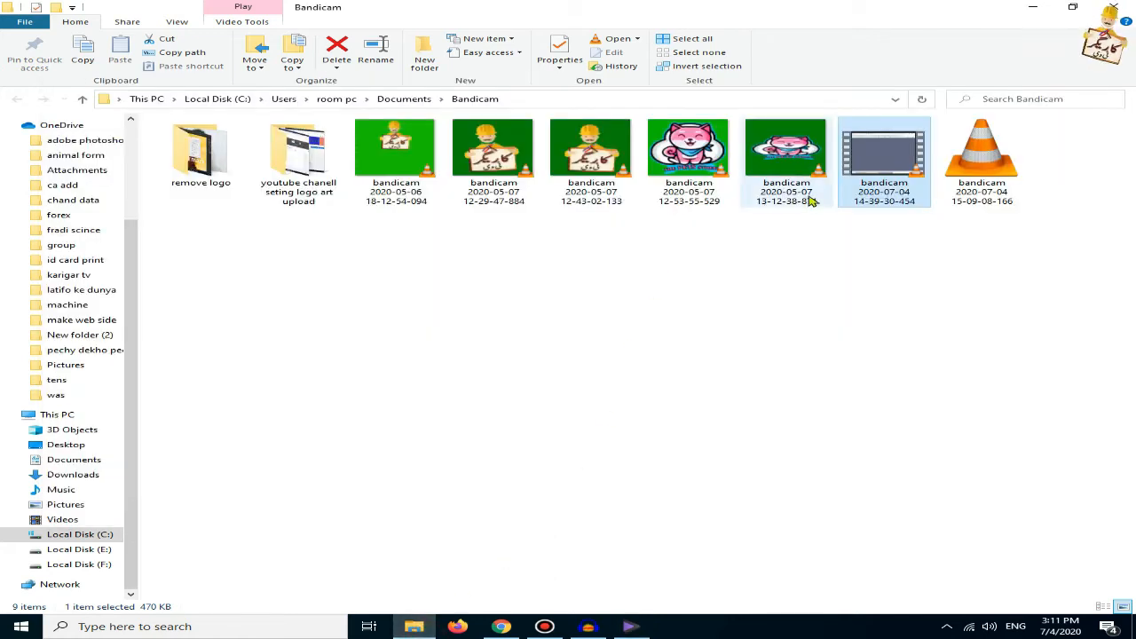
pyautogui.moveTo(854, 182); pyautogui.dragTo(627, 325)
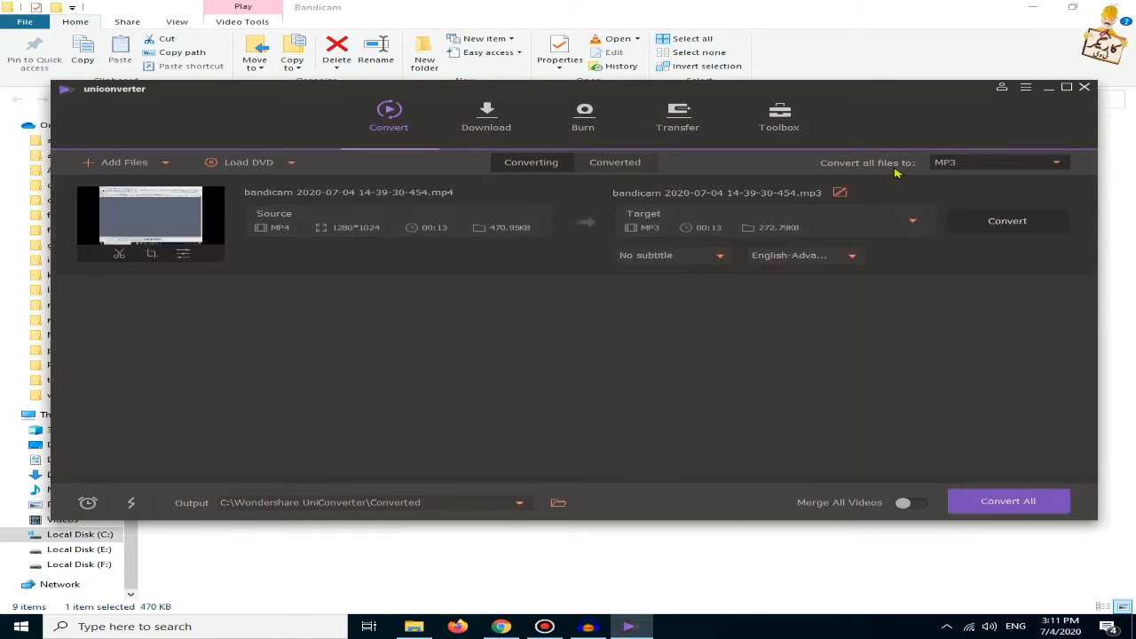
# - Set the target format to MP3, Same as source, and convert the video
pyautogui.click(914, 222)
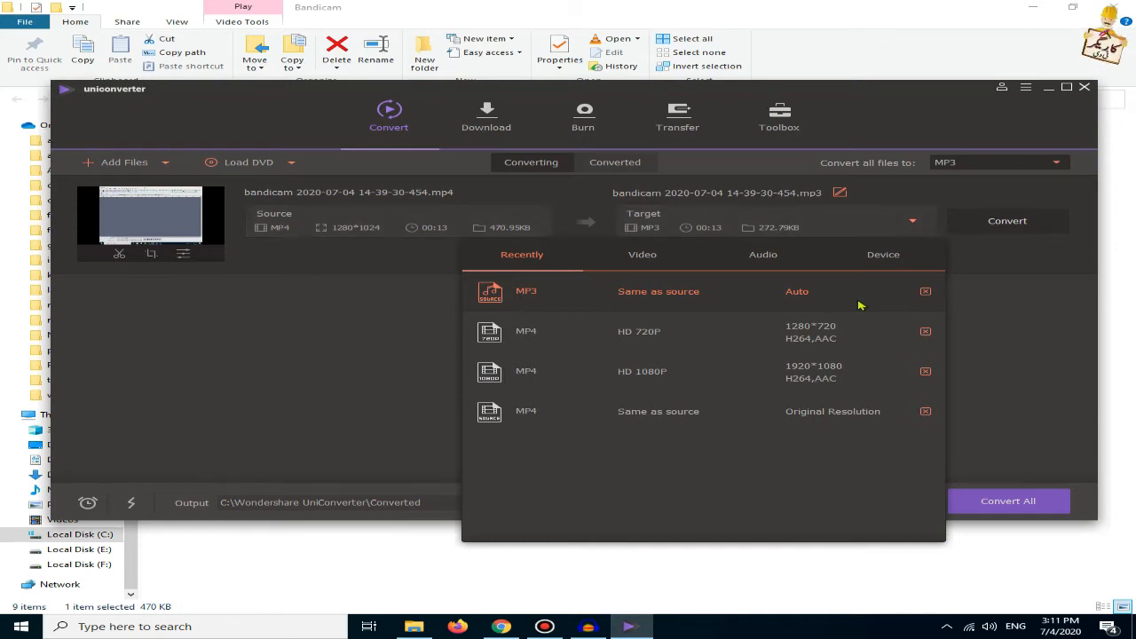
pyautogui.click(828, 304)
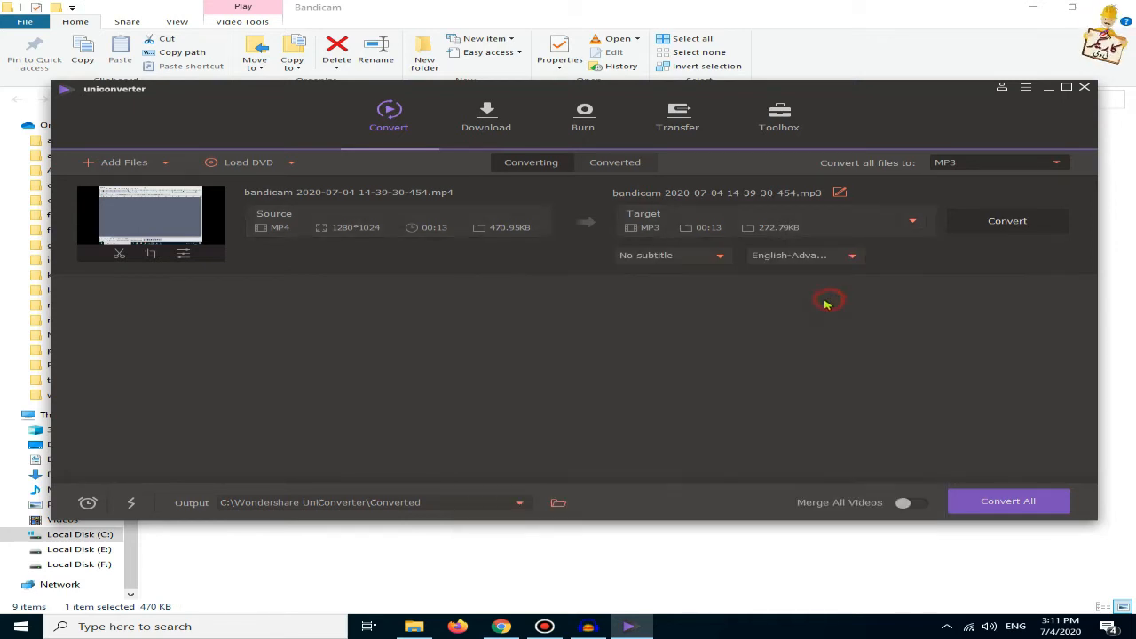
pyautogui.click(997, 510)
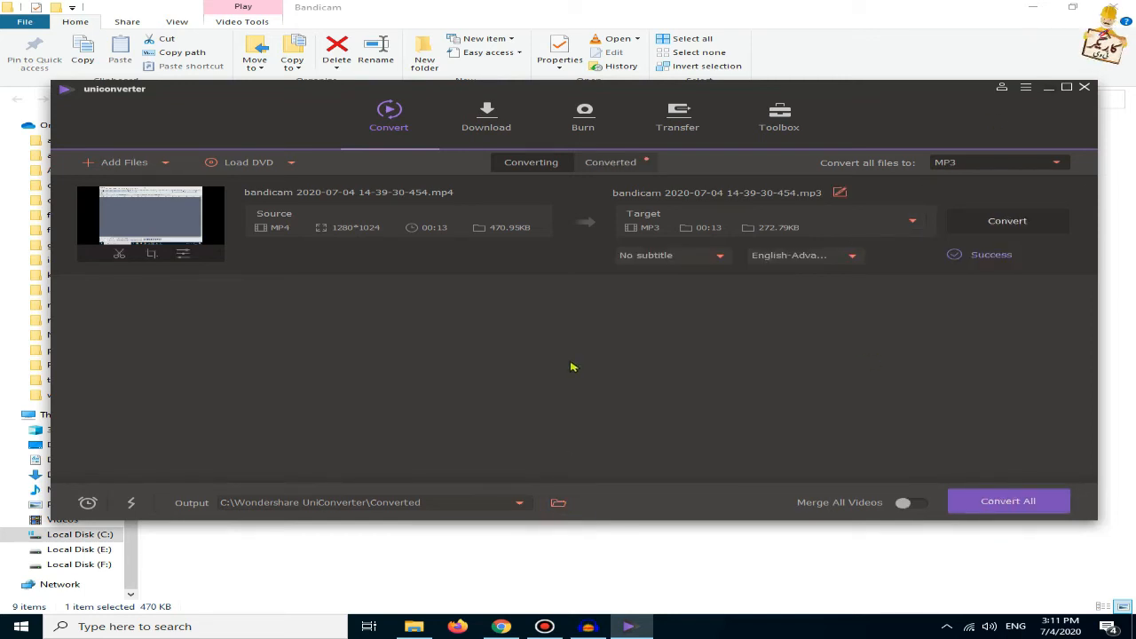
pyautogui.click(544, 28)
pyautogui.click(586, 194)
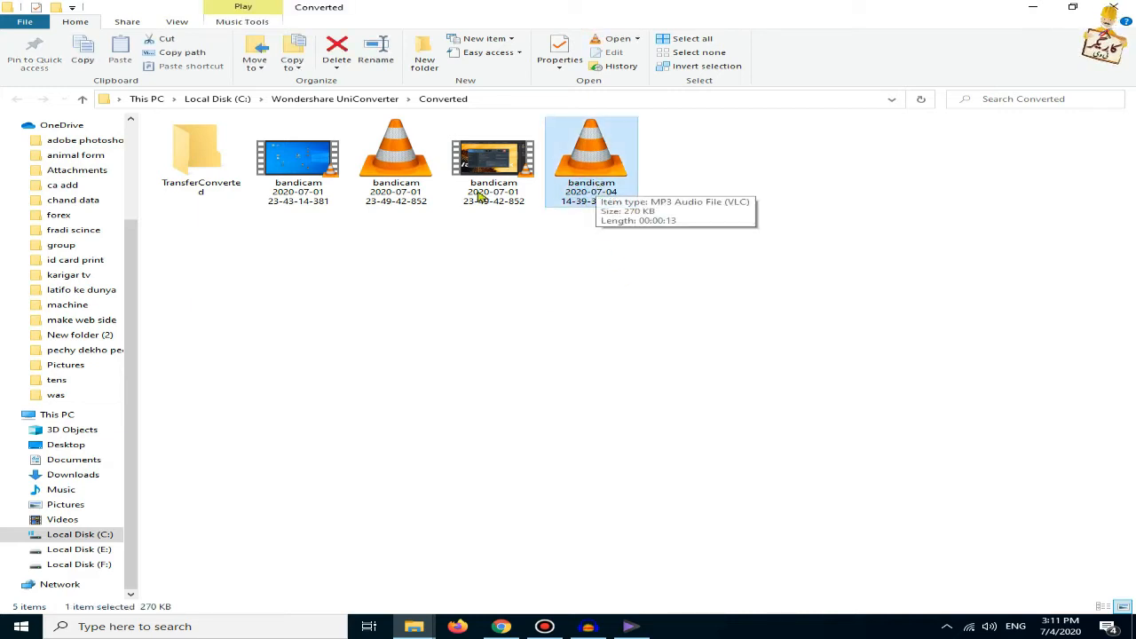
pyautogui.click(404, 191)
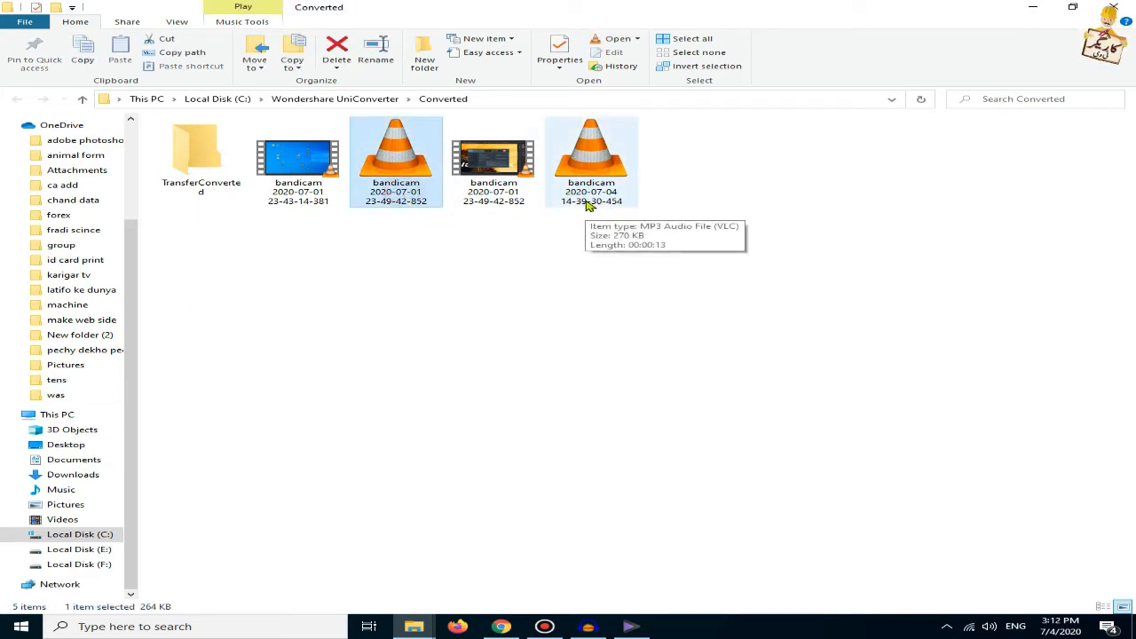
pyautogui.moveTo(586, 204); pyautogui.dragTo(628, 377)
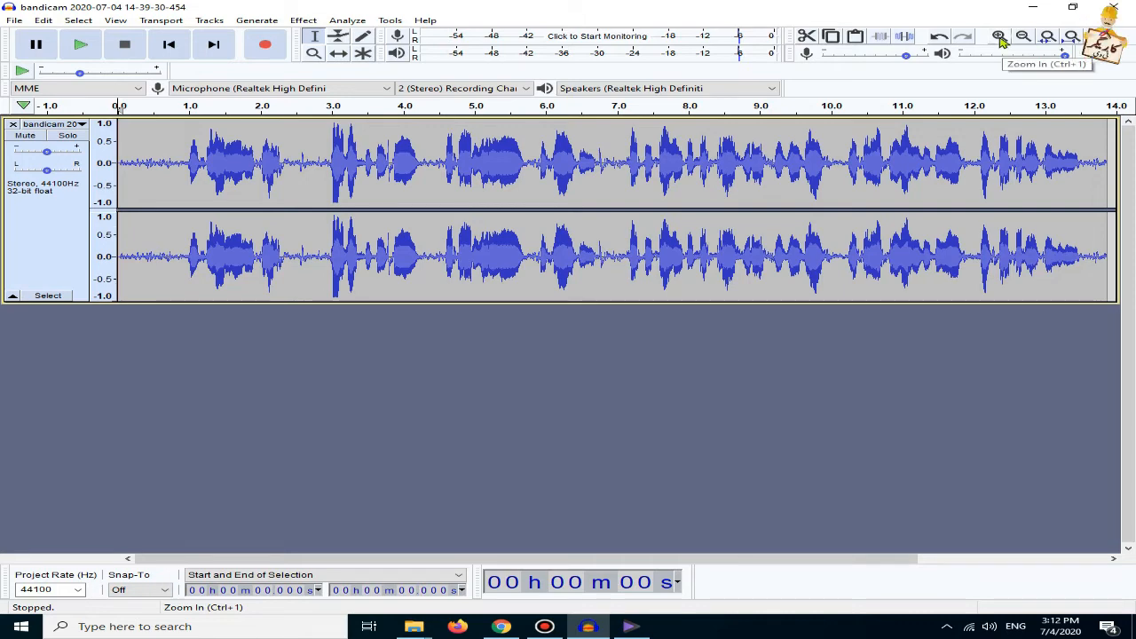
# - Zoom in two levels on the imported track's waveform to examine it, and zoom back out one level
pyautogui.hotkey('ctrl', '1')
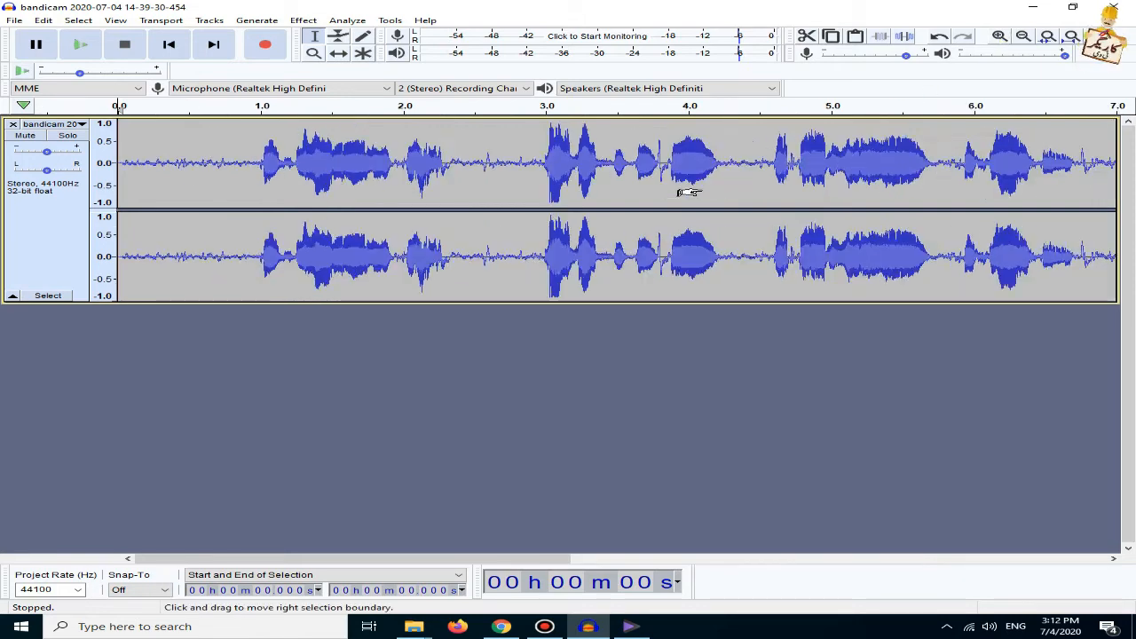
pyautogui.hotkey('ctrl', '1')
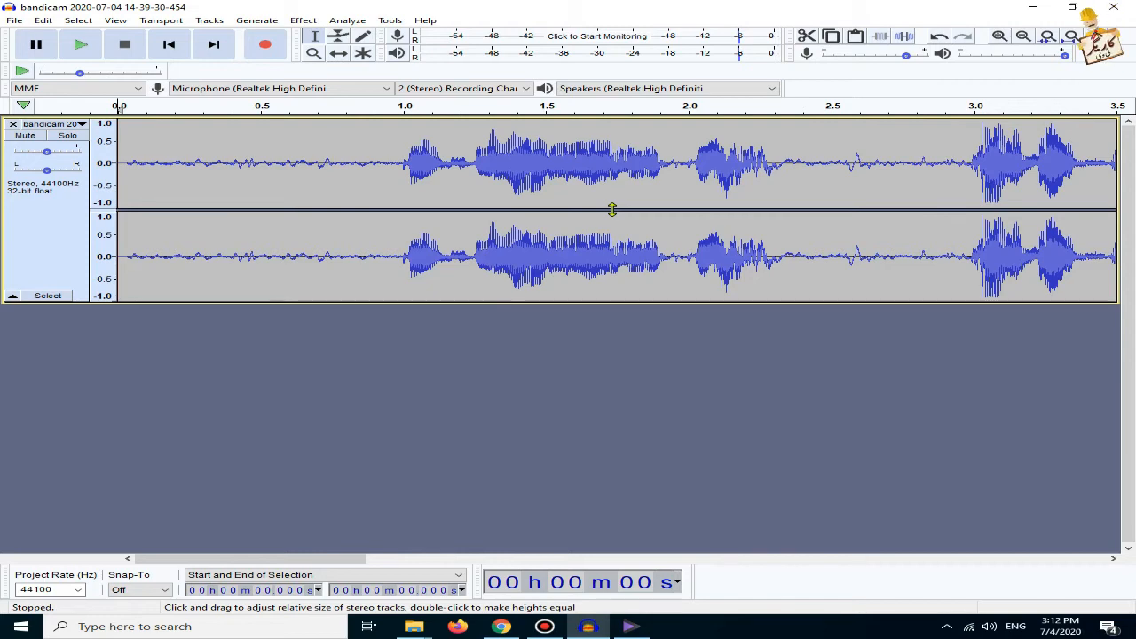
pyautogui.click(1022, 37)
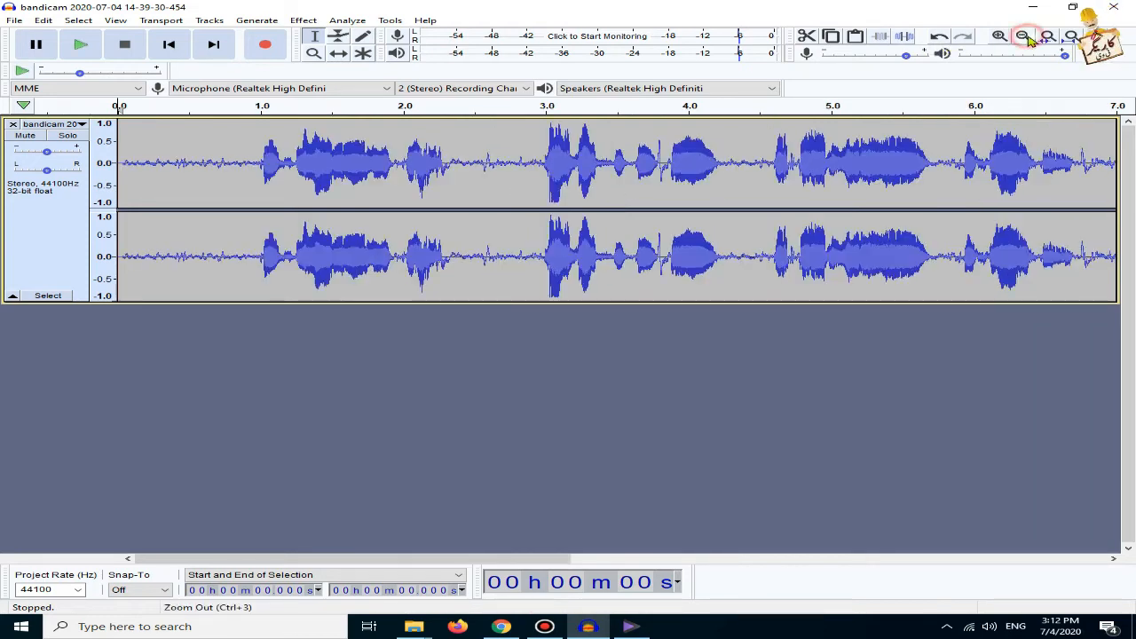
# - Select the quiet stretch from about 2.4 to 2.87 seconds and play it to hear the background noise
pyautogui.click(1023, 37)
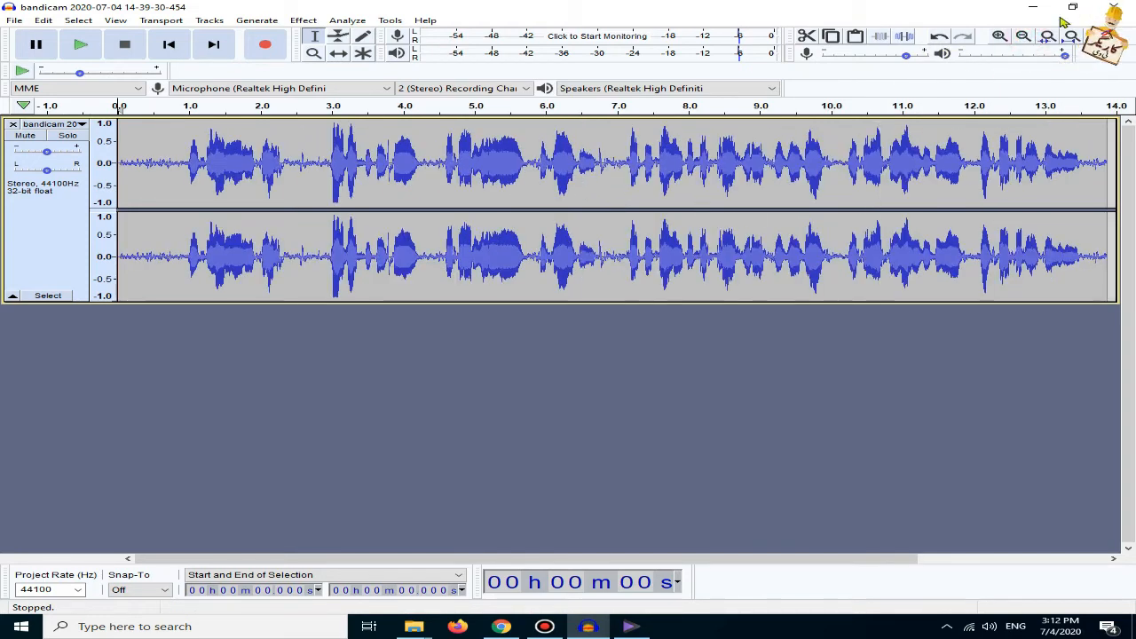
pyautogui.click(1000, 36)
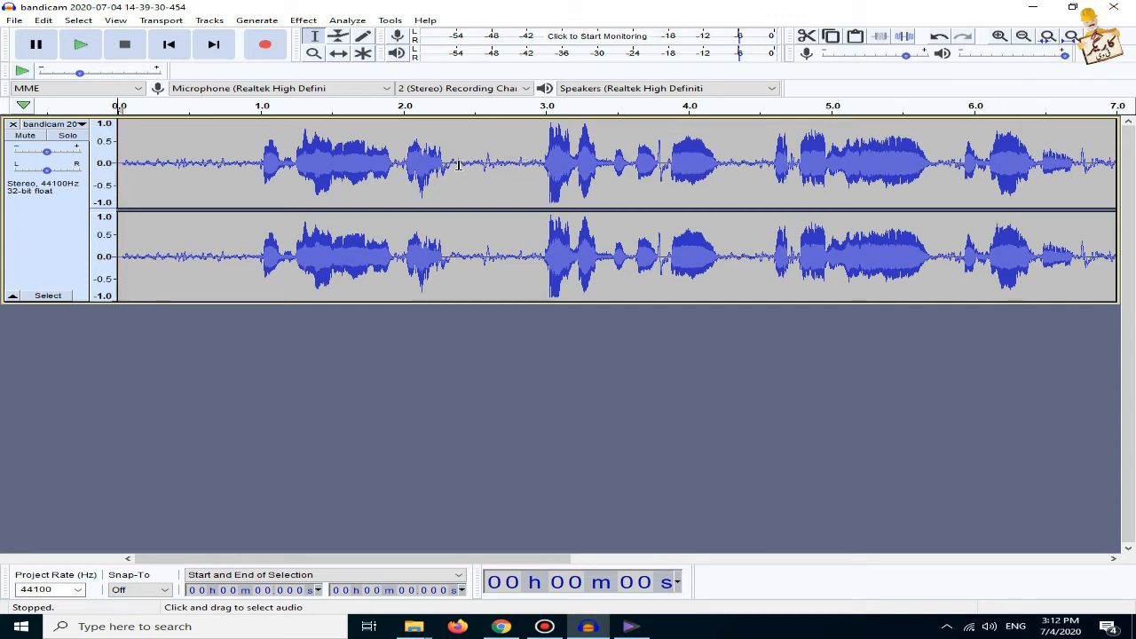
pyautogui.moveTo(460, 165); pyautogui.dragTo(523, 171)
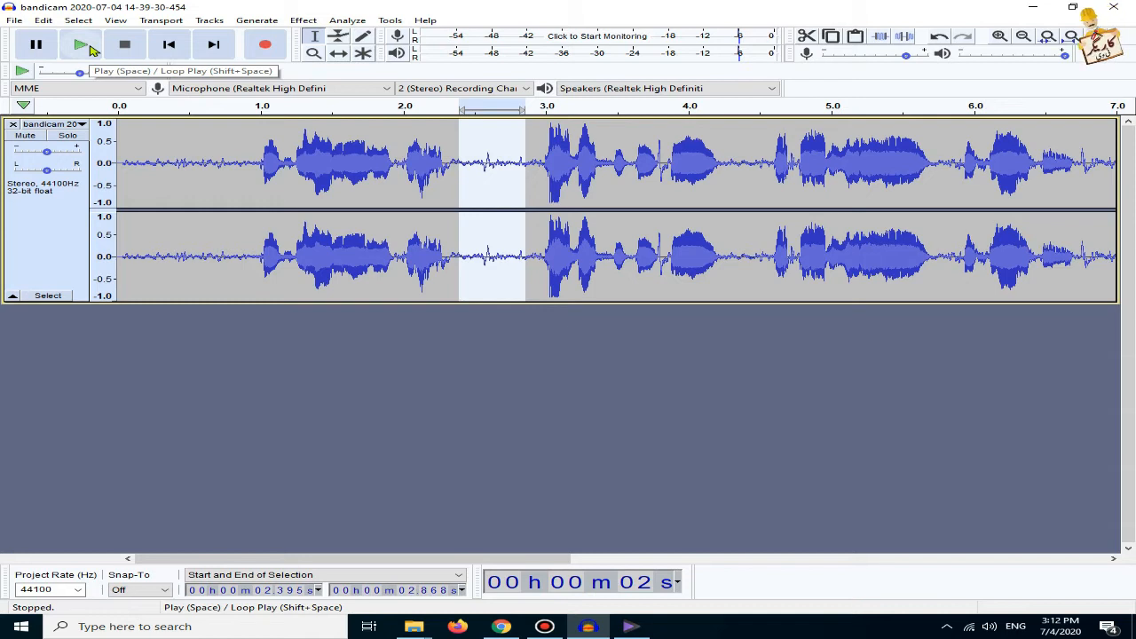
pyautogui.click(90, 47)
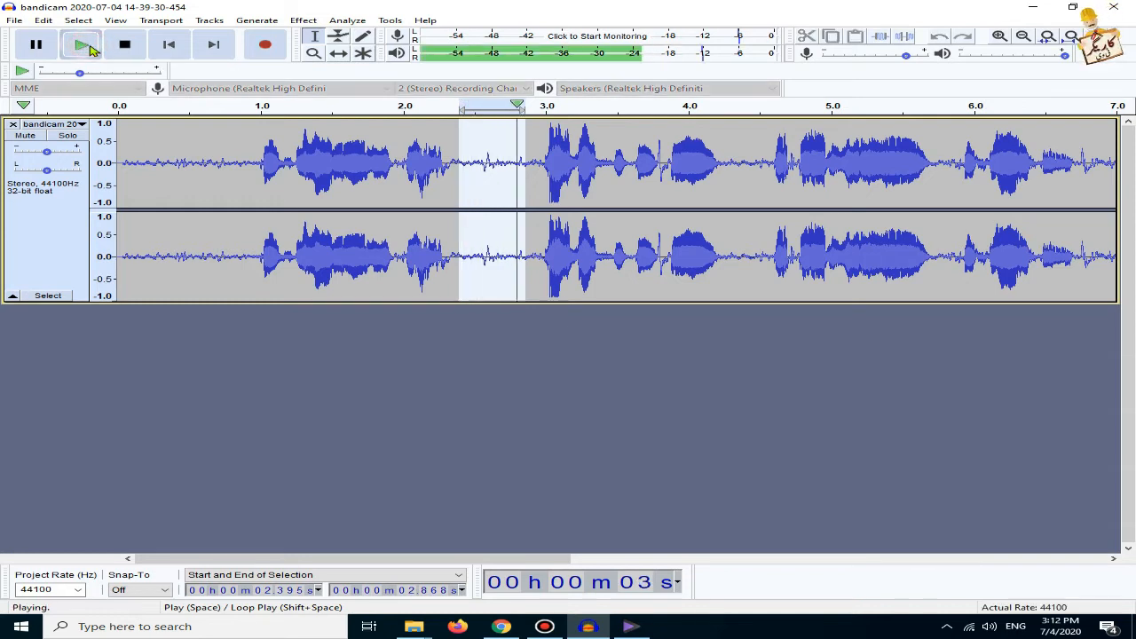
# - Play the unfiltered track from about 0.12 seconds through to its last words and stop playback
pyautogui.click(136, 164)
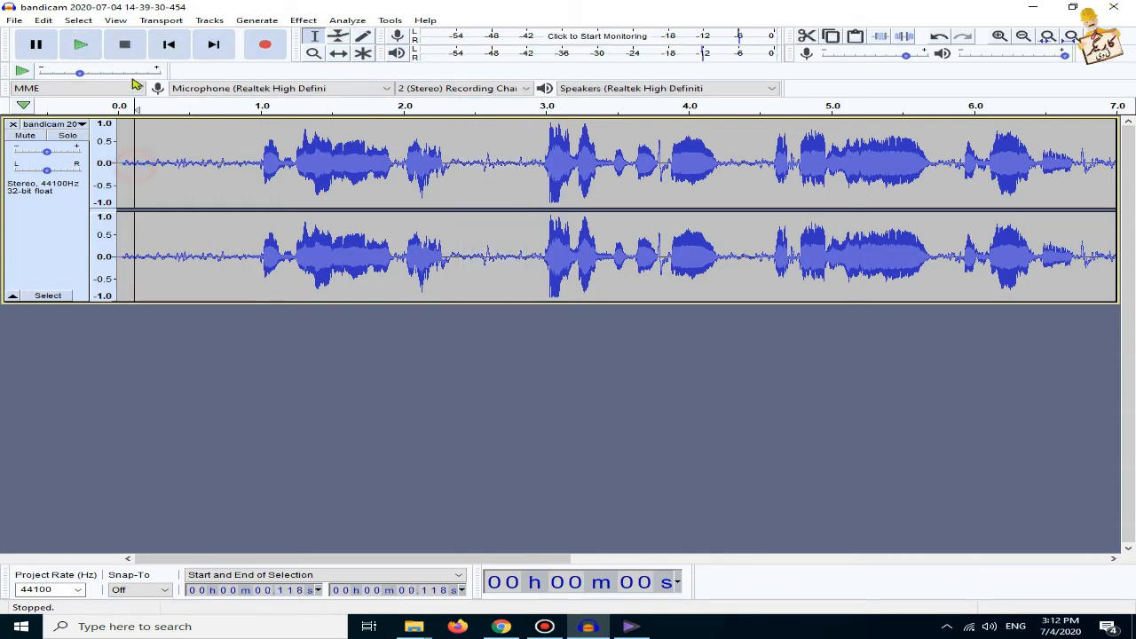
pyautogui.click(91, 50)
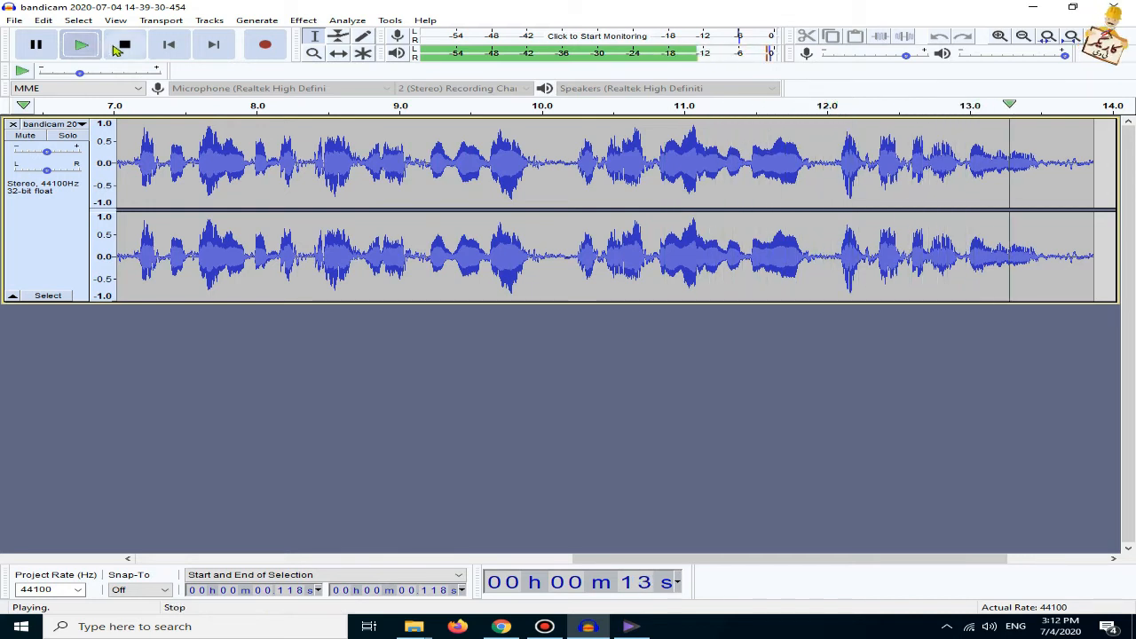
pyautogui.click(125, 45)
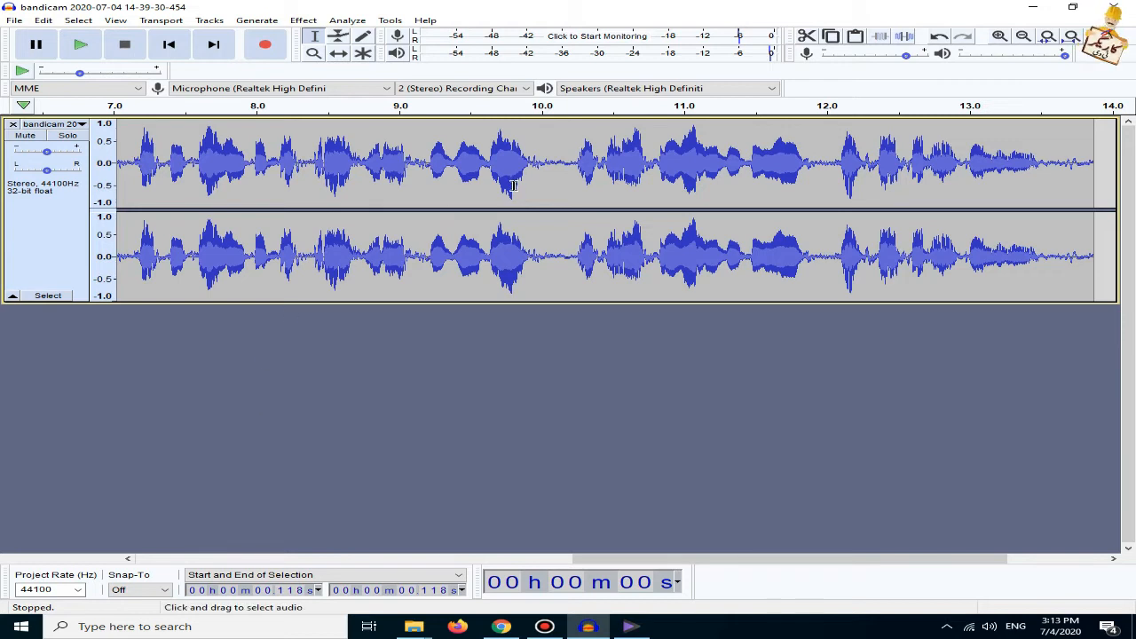
# - Capture a noise profile for Noise Reduction from the quiet stretch between about 9.98 and 10.18 seconds
pyautogui.moveTo(543, 165); pyautogui.dragTo(561, 165)
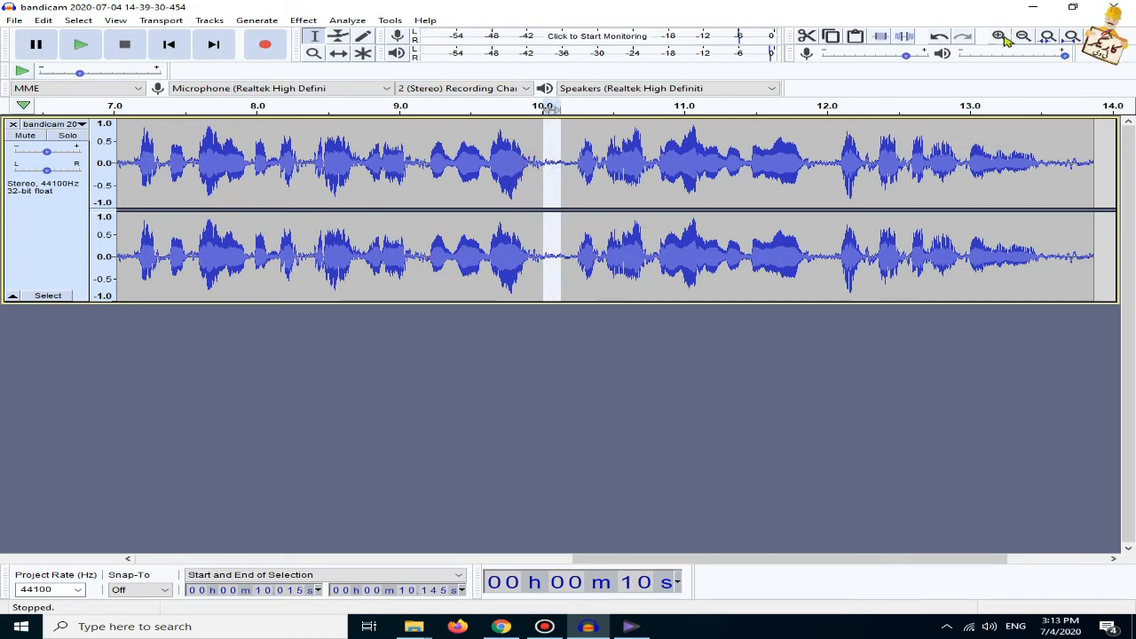
pyautogui.click(1000, 36)
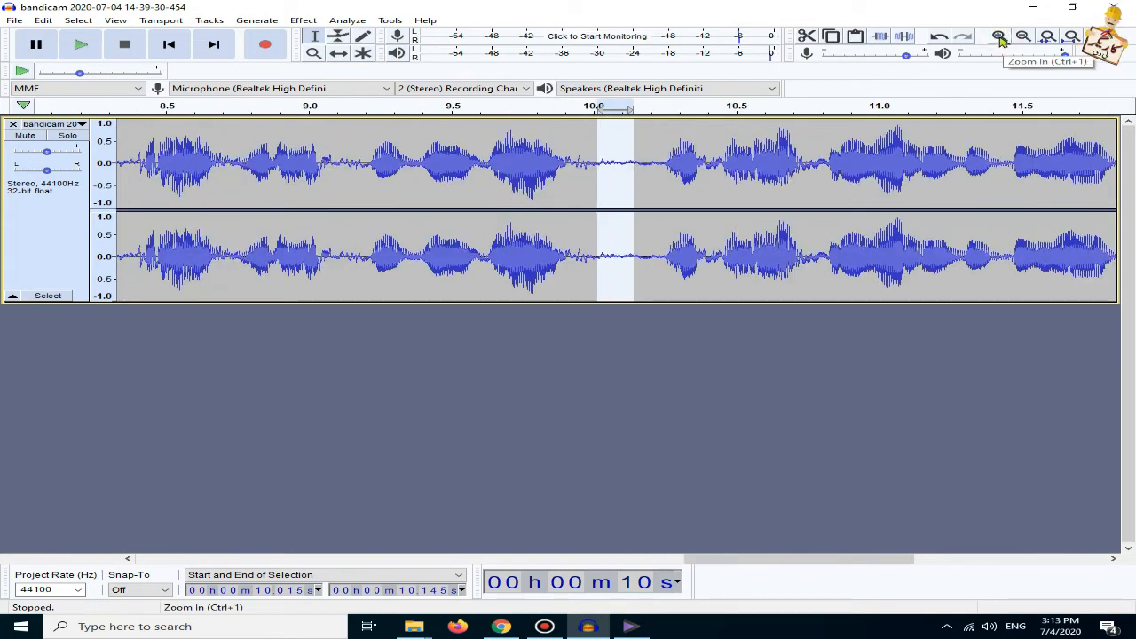
pyautogui.click(1001, 36)
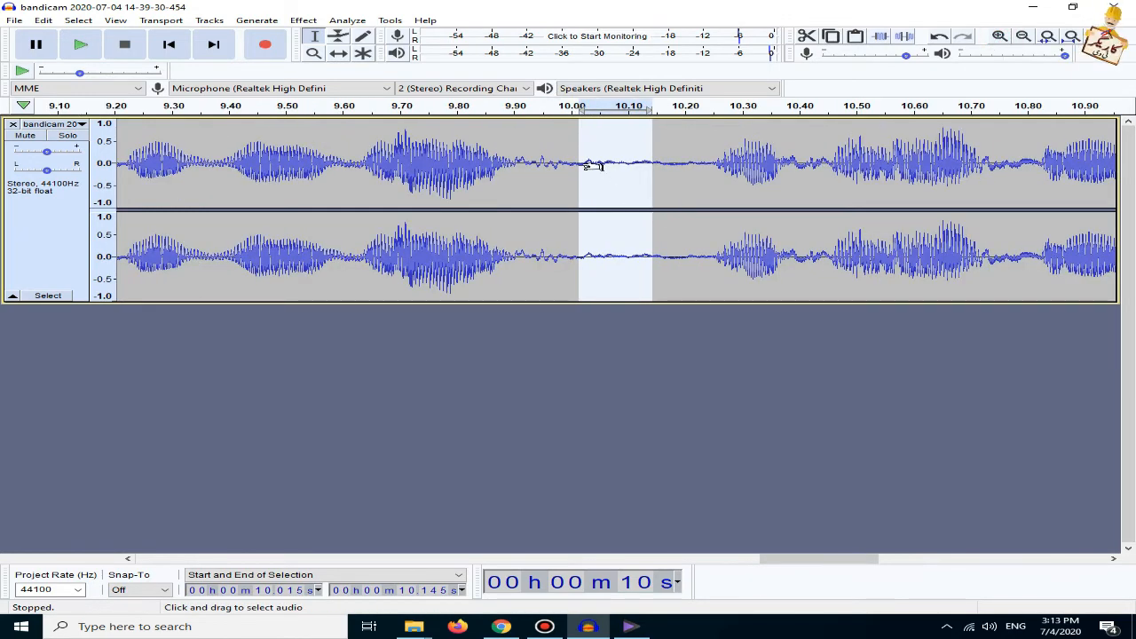
pyautogui.moveTo(560, 153); pyautogui.dragTo(675, 163)
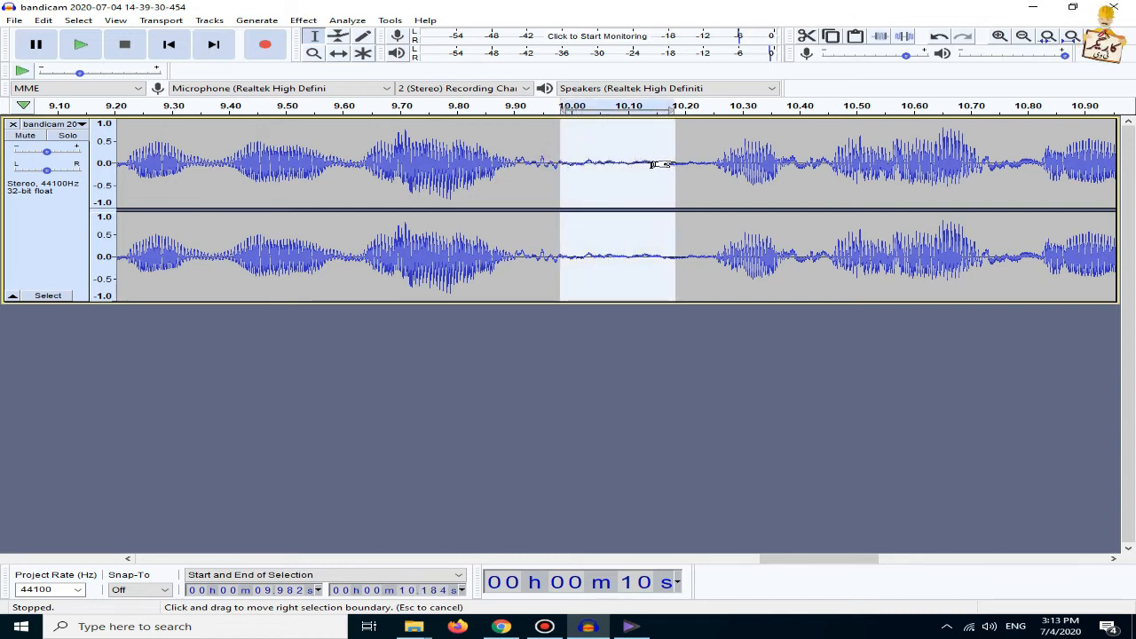
pyautogui.click(302, 21)
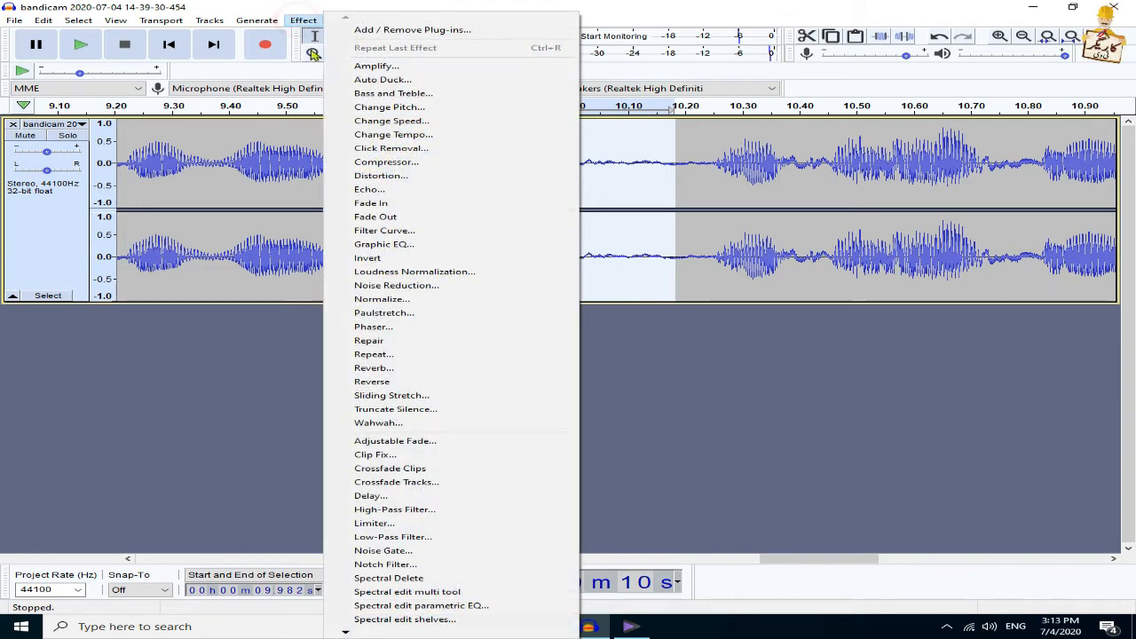
pyautogui.click(430, 290)
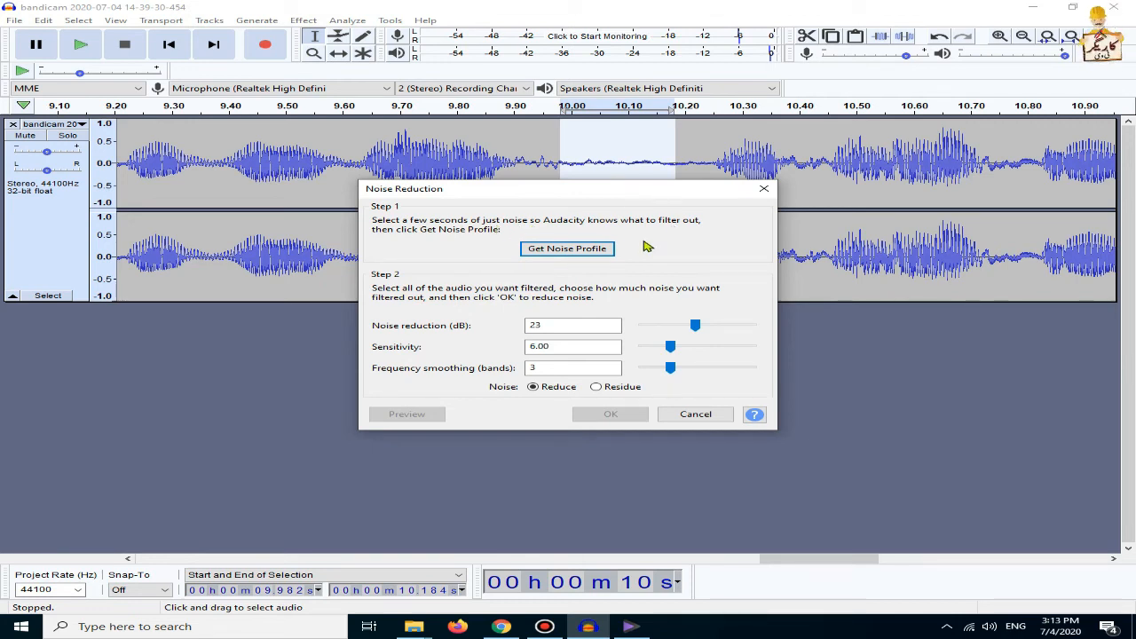
pyautogui.click(579, 252)
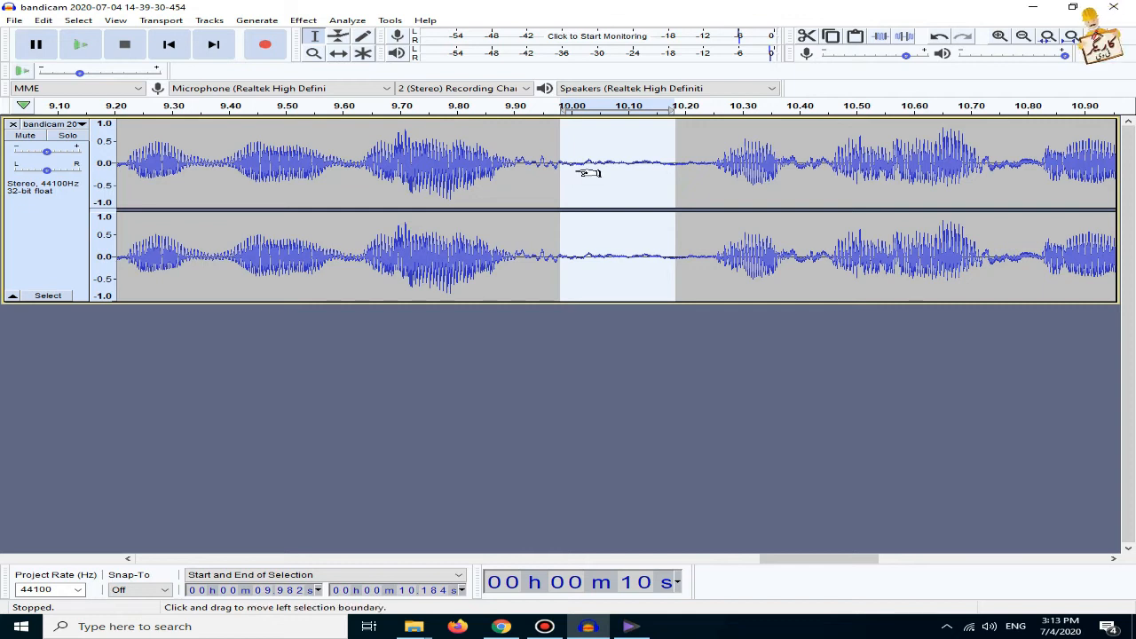
# - Apply Noise Reduction to the entire track with 23 dB reduction, sensitivity 6.00 and 3 frequency smoothing bands
pyautogui.hotkey('ctrl', 'a')
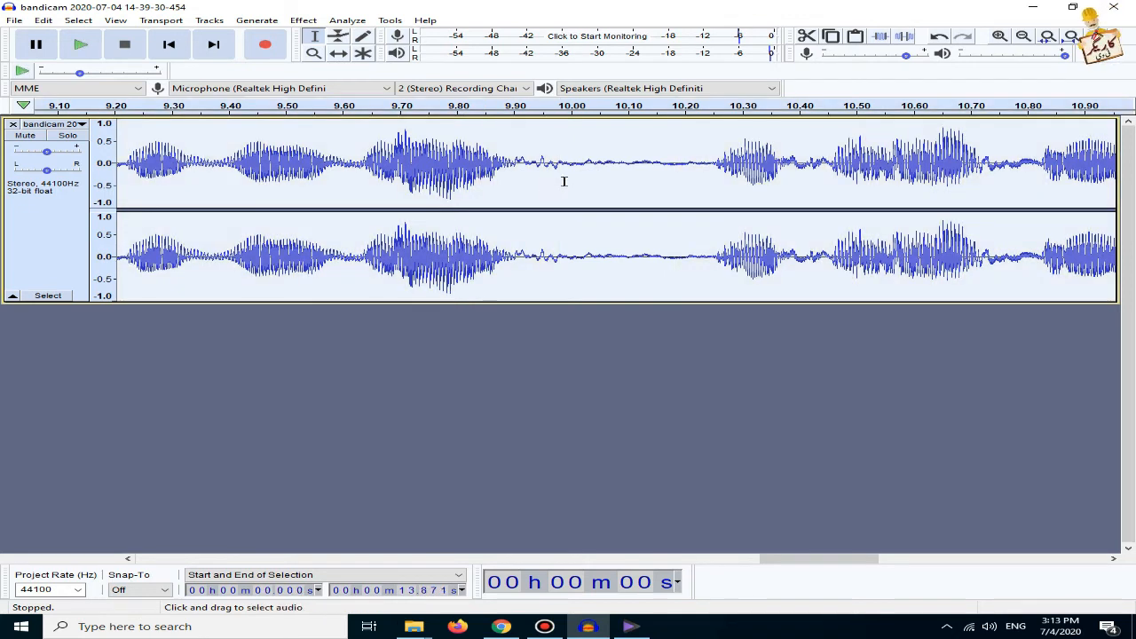
pyautogui.click(304, 24)
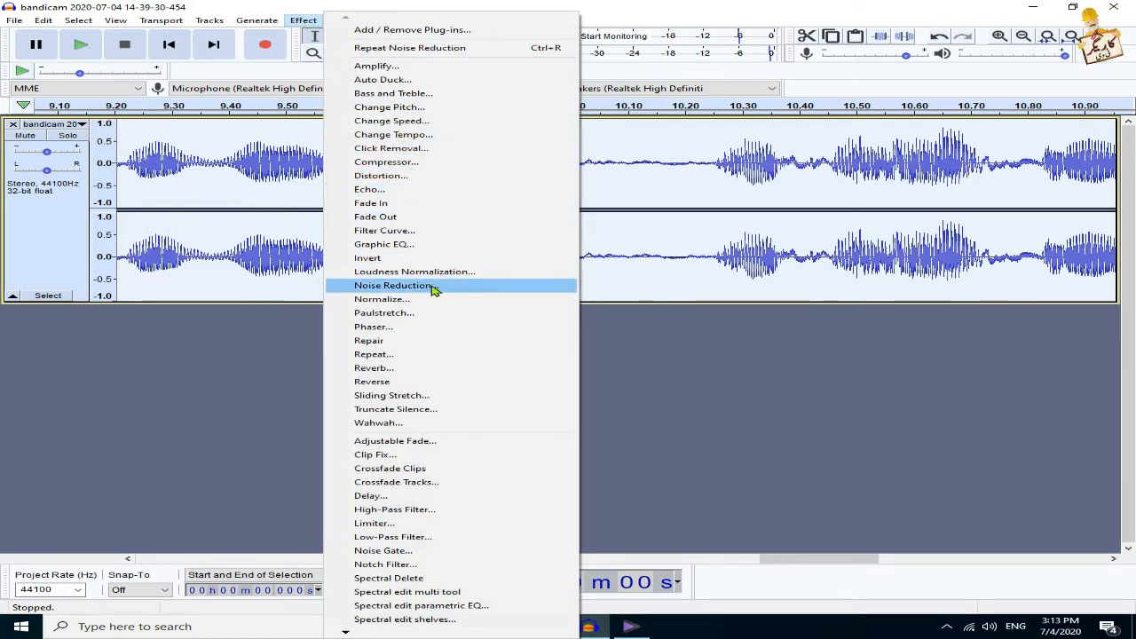
pyautogui.click(434, 287)
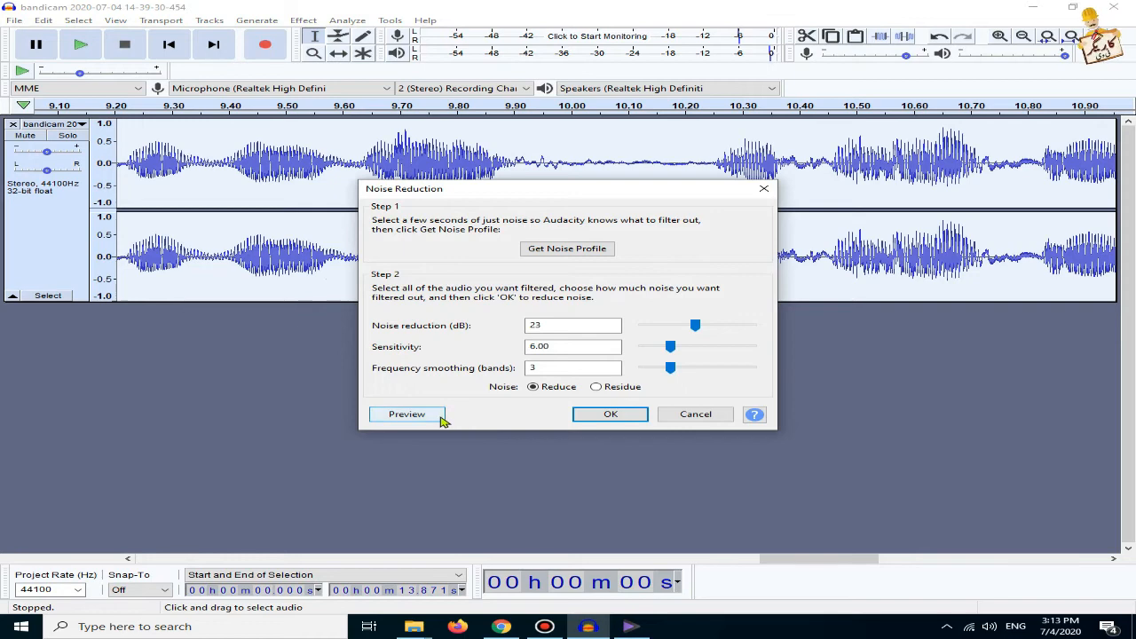
pyautogui.click(610, 414)
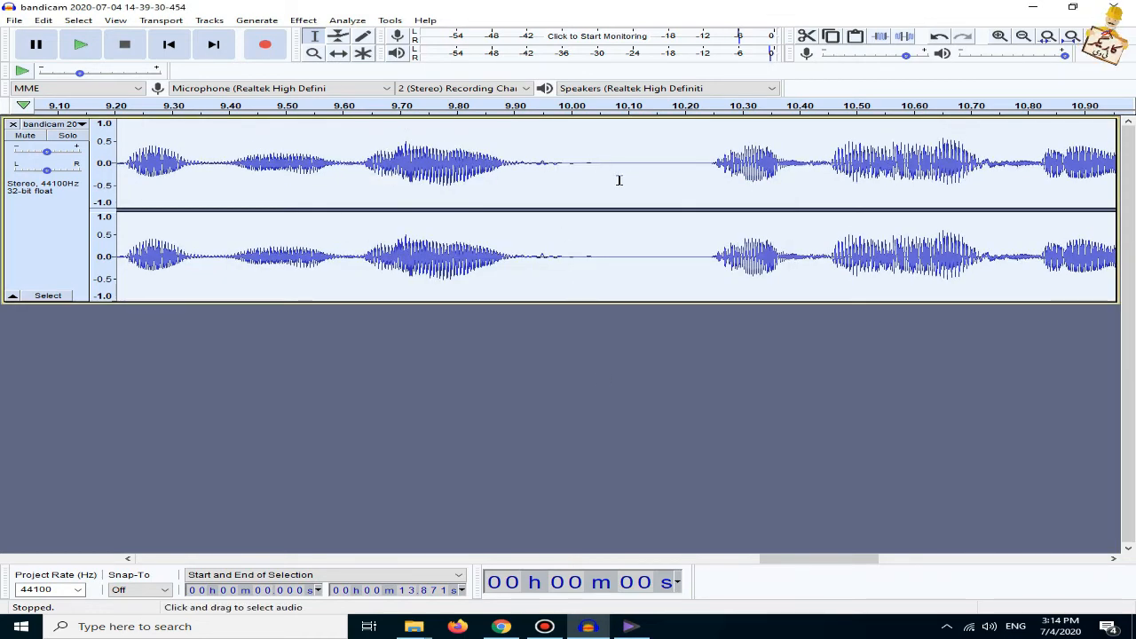
# - Check the noise-reduced waveform's quiet stretch near 10 seconds and play the track from about 3.2 seconds to its last words
pyautogui.moveTo(591, 166); pyautogui.dragTo(657, 167)
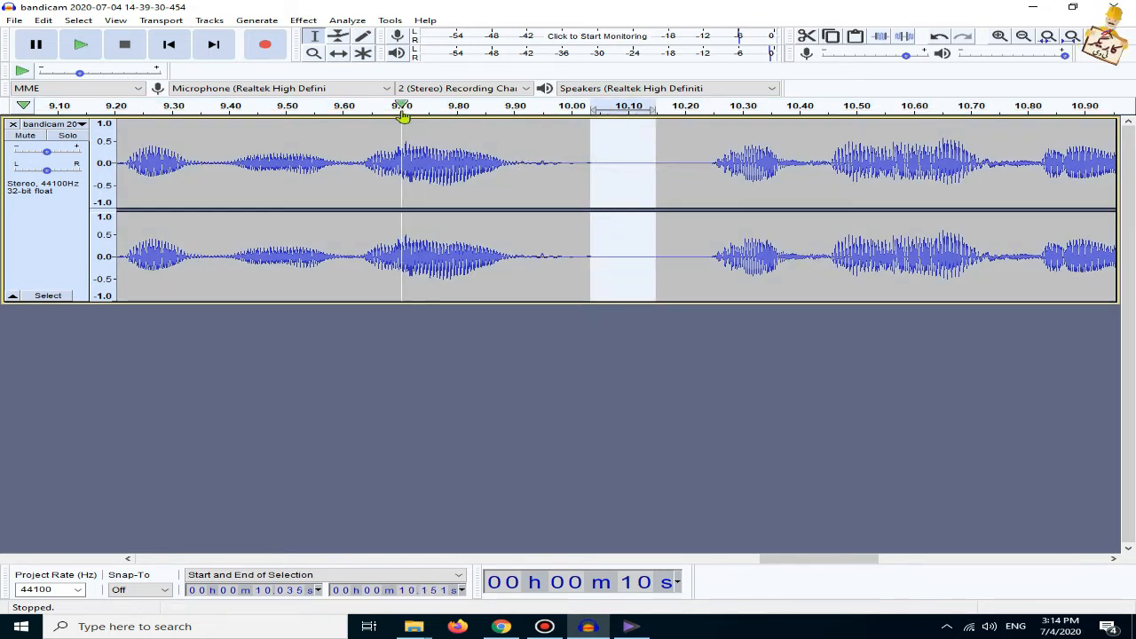
pyautogui.click(484, 11)
pyautogui.click(125, 133)
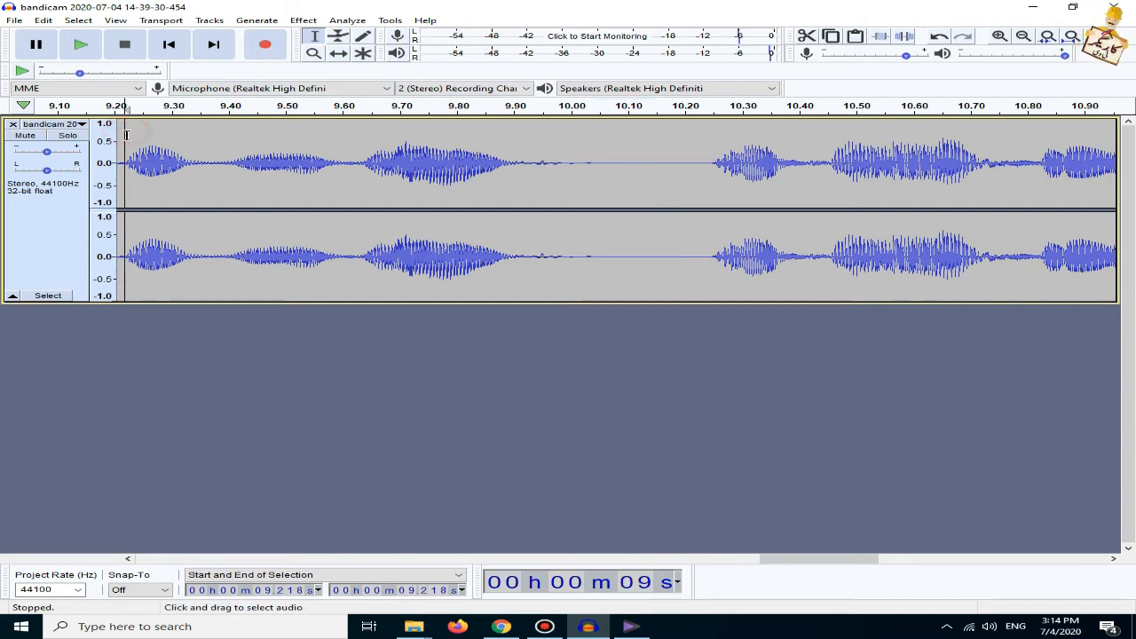
pyautogui.click(1023, 35)
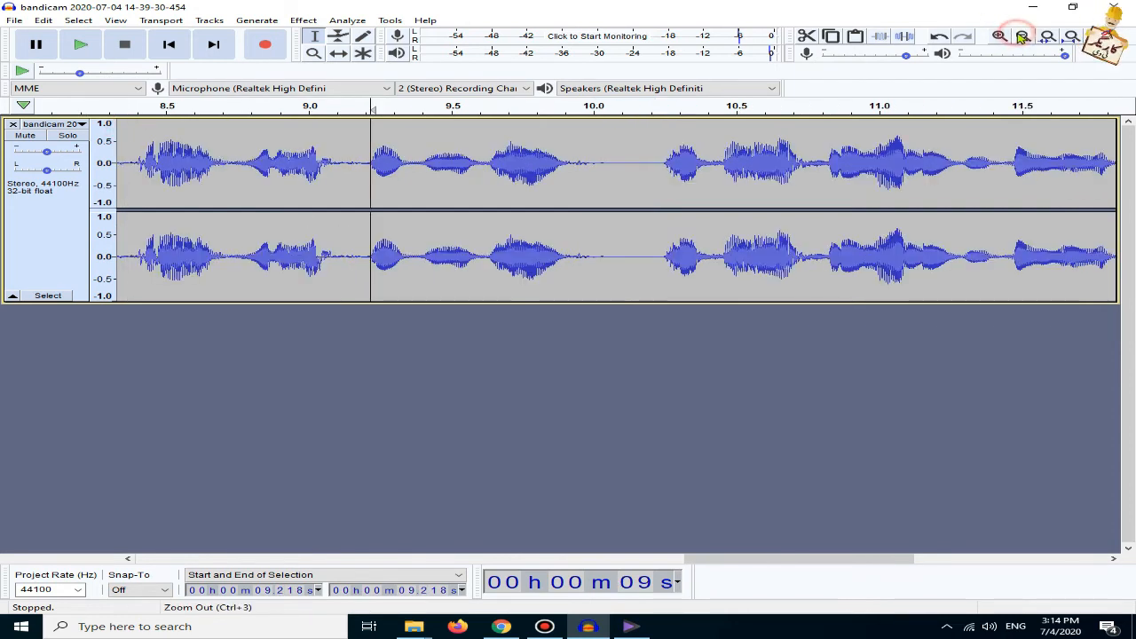
pyautogui.click(1023, 36)
pyautogui.click(128, 134)
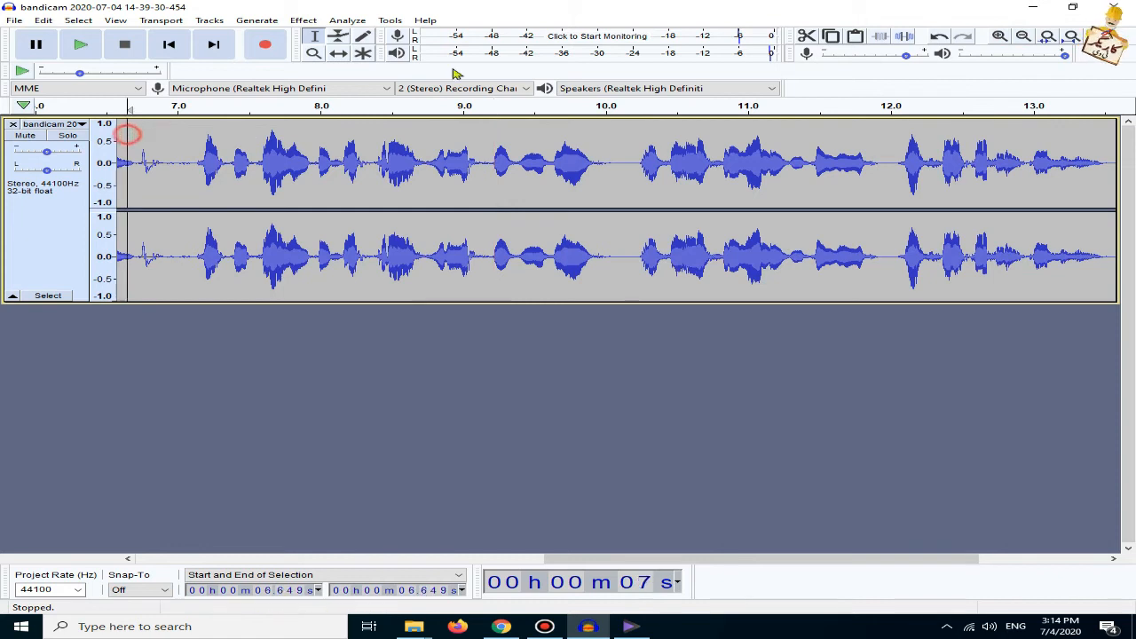
pyautogui.click(1023, 36)
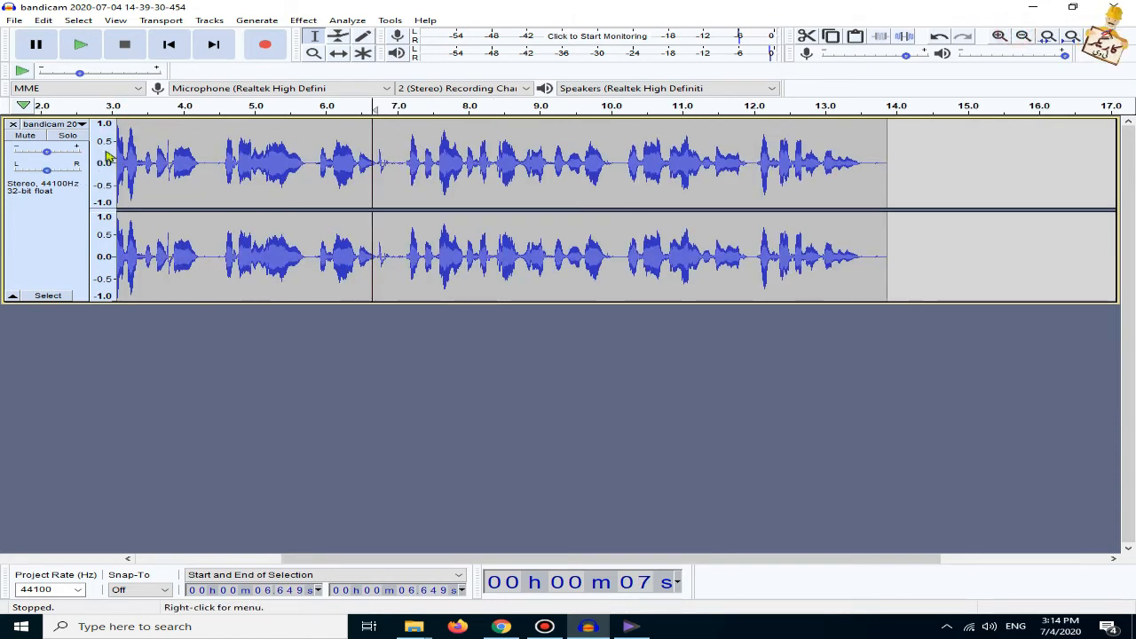
pyautogui.click(127, 130)
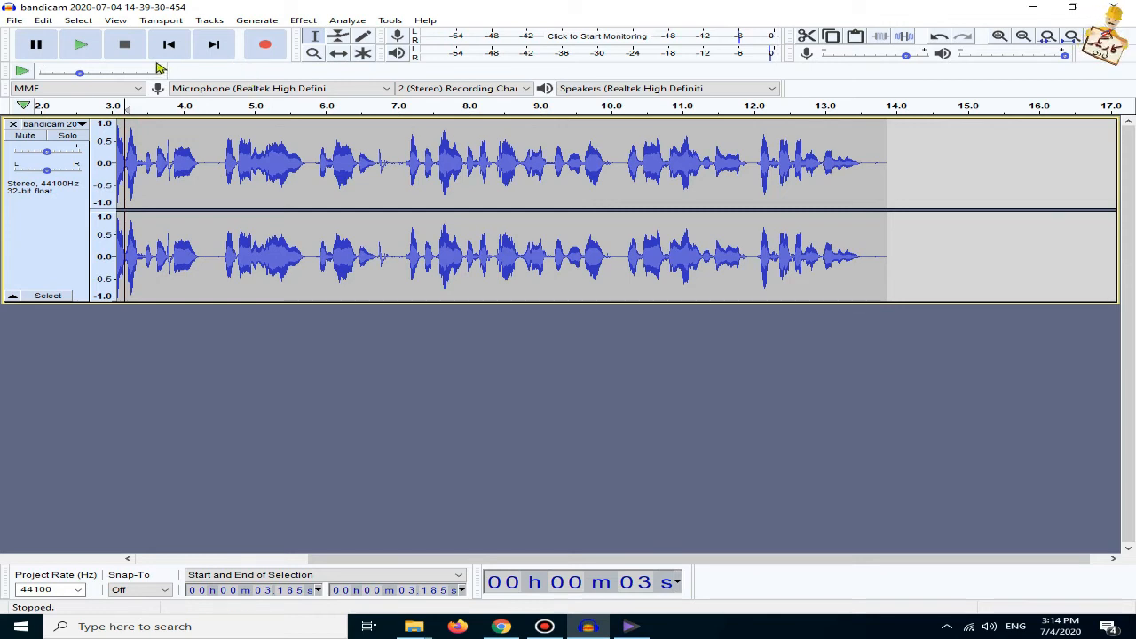
pyautogui.click(94, 45)
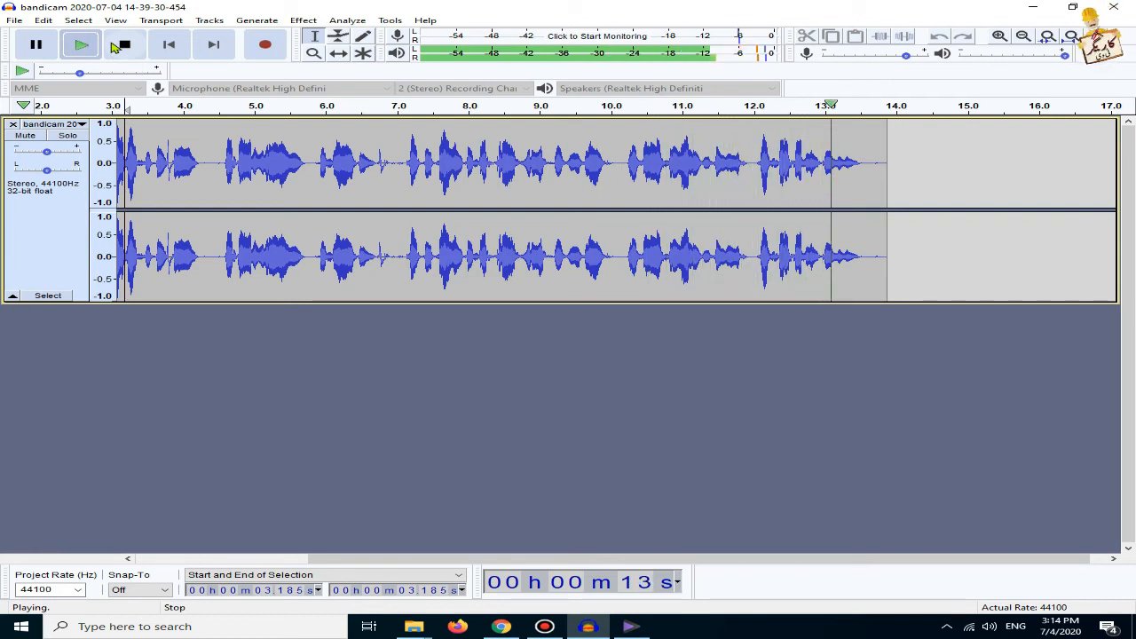
pyautogui.click(122, 45)
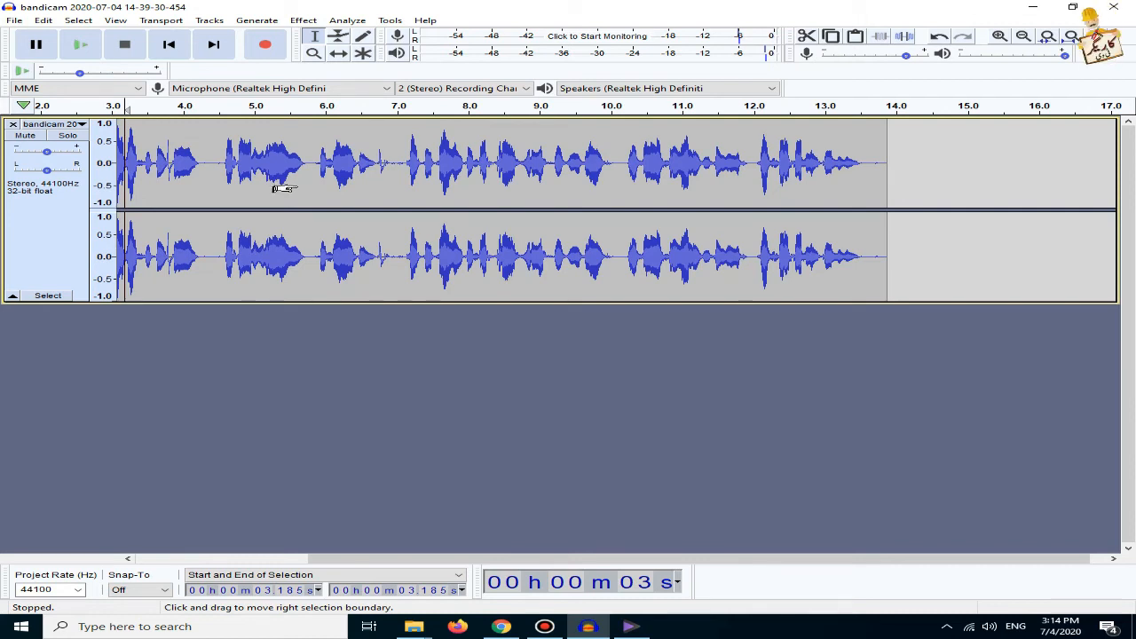
# - Amplify the whole track by 0.298 dB to a new peak amplitude of 0.0 dB without allowing clipping
pyautogui.hotkey('ctrl', 'a')
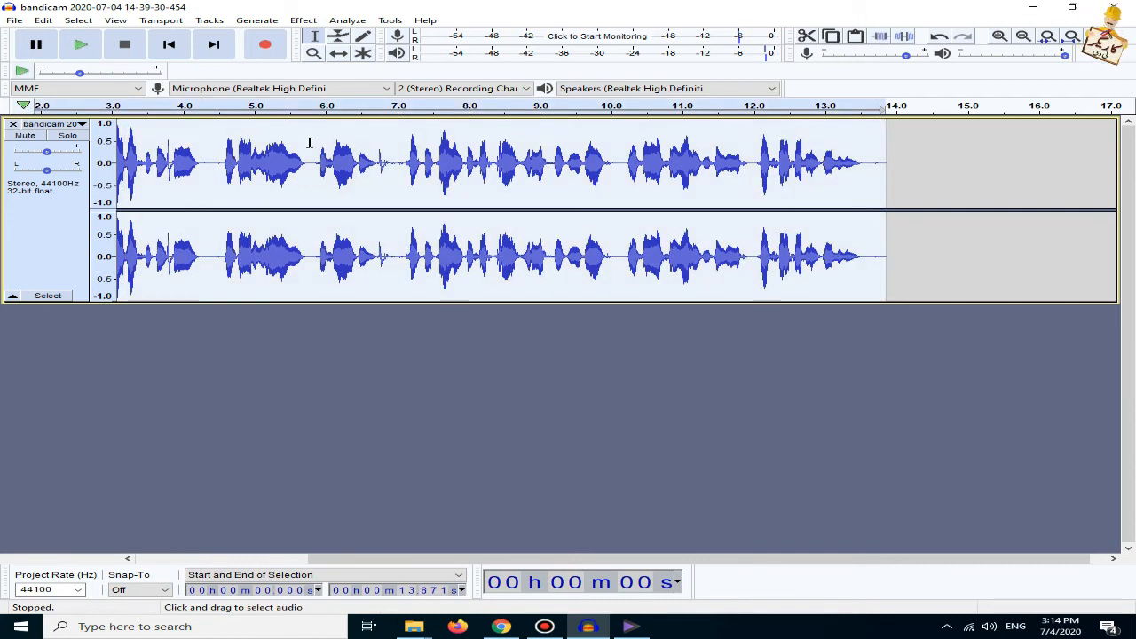
pyautogui.click(304, 21)
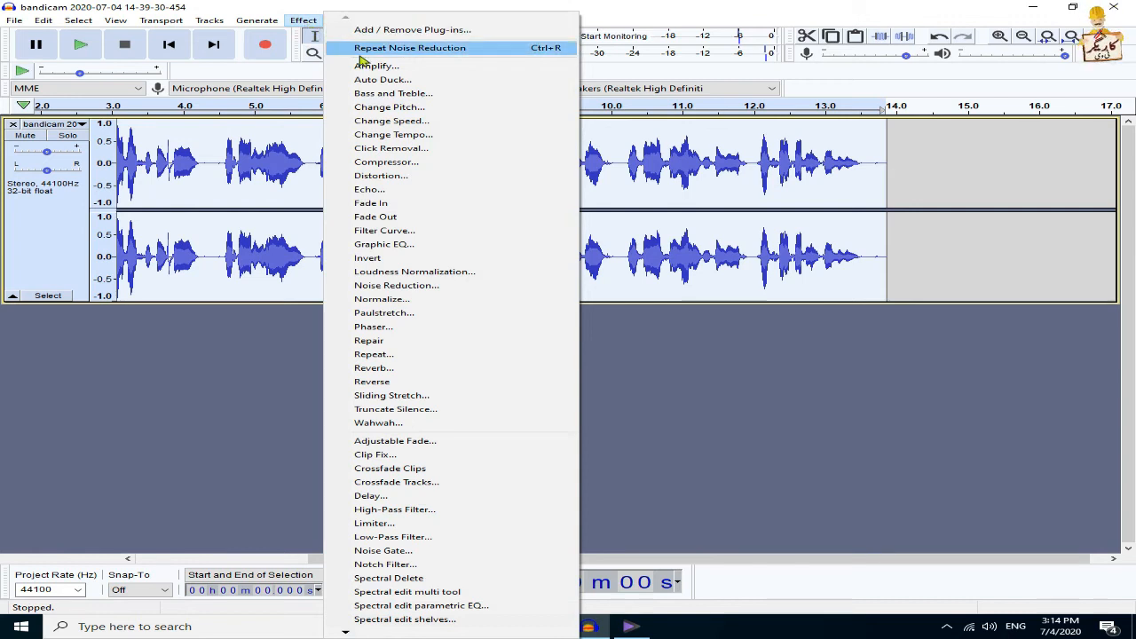
pyautogui.click(387, 69)
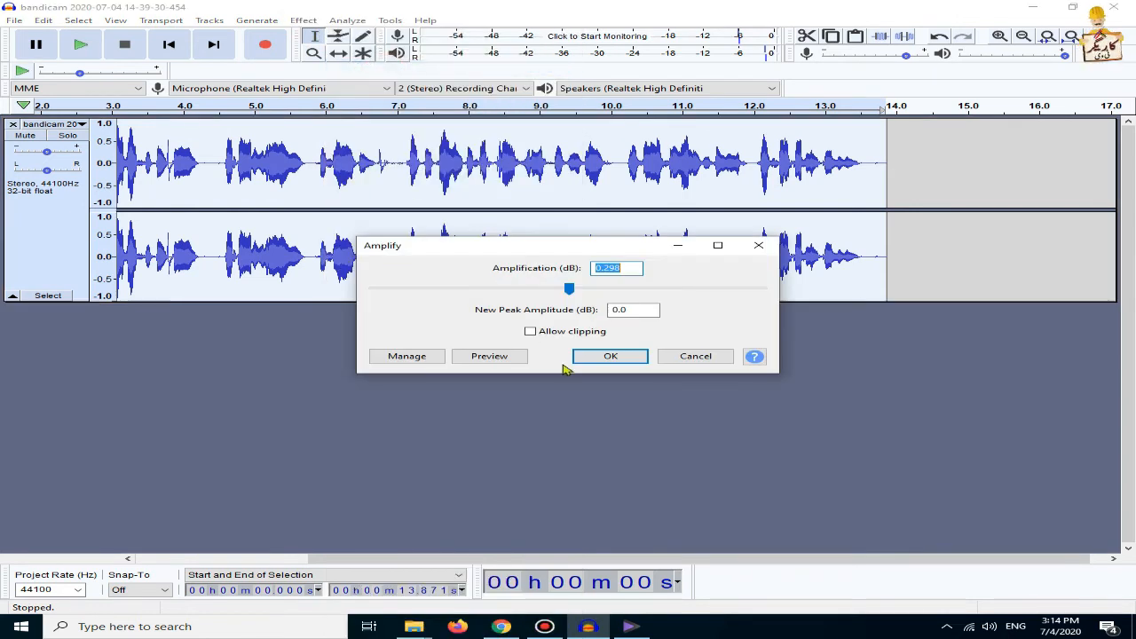
pyautogui.click(611, 359)
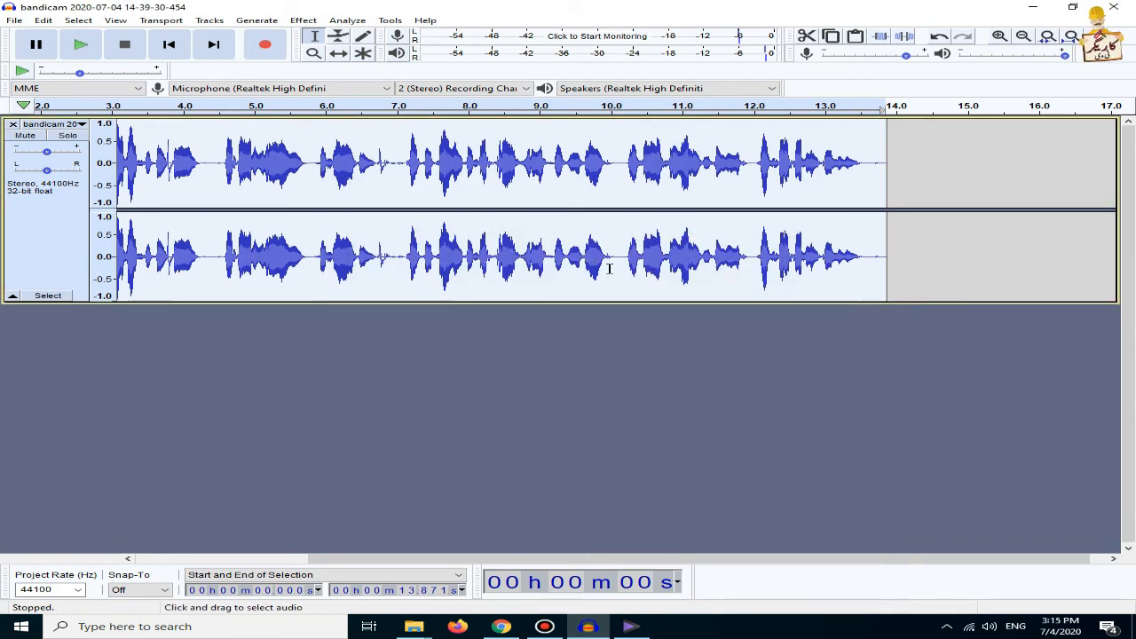
pyautogui.click(17, 22)
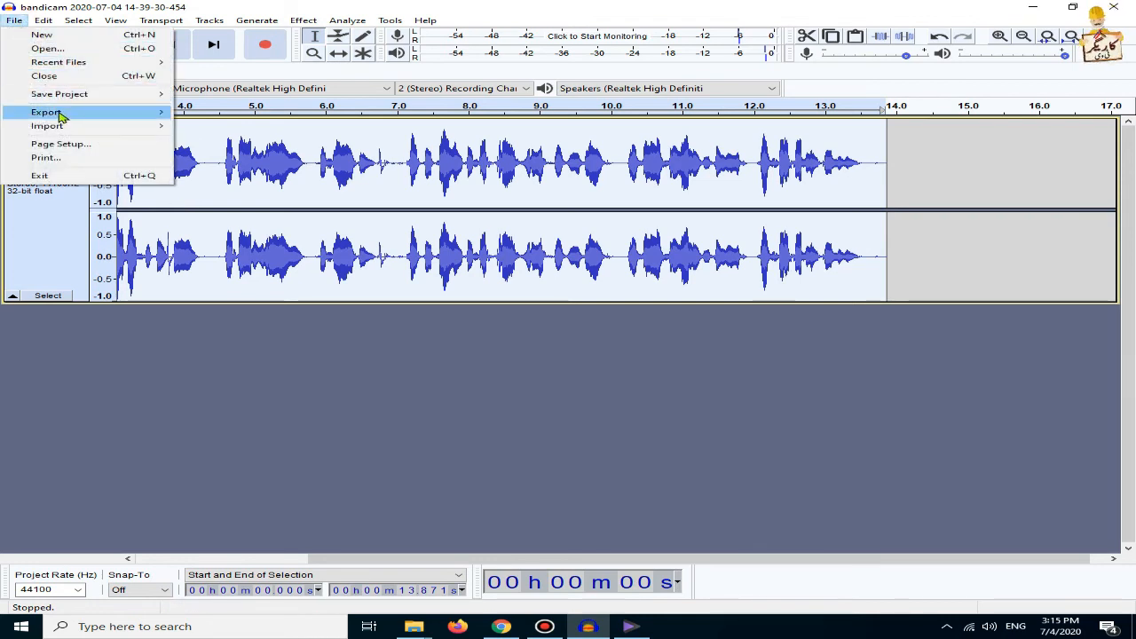
pyautogui.moveTo(62, 113)
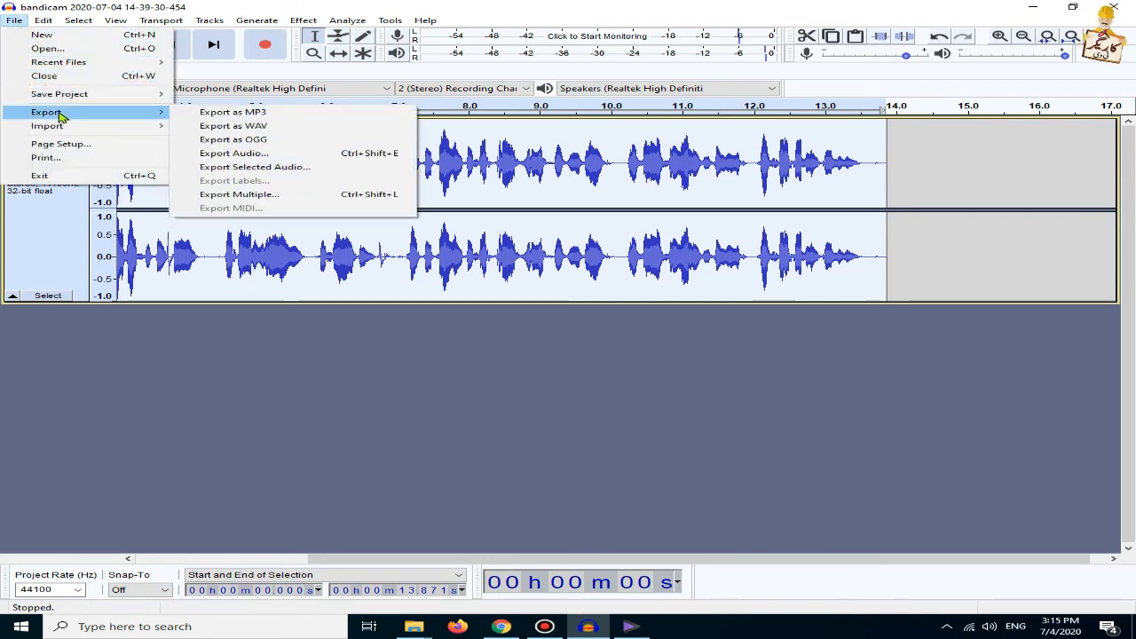
pyautogui.click(236, 112)
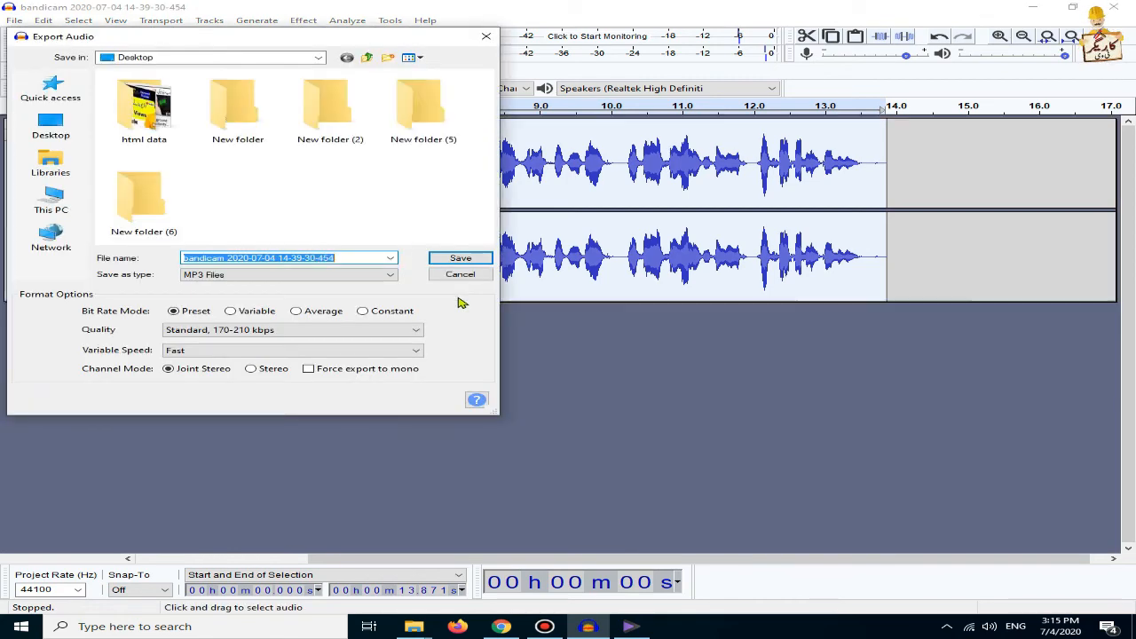
pyautogui.click(487, 258)
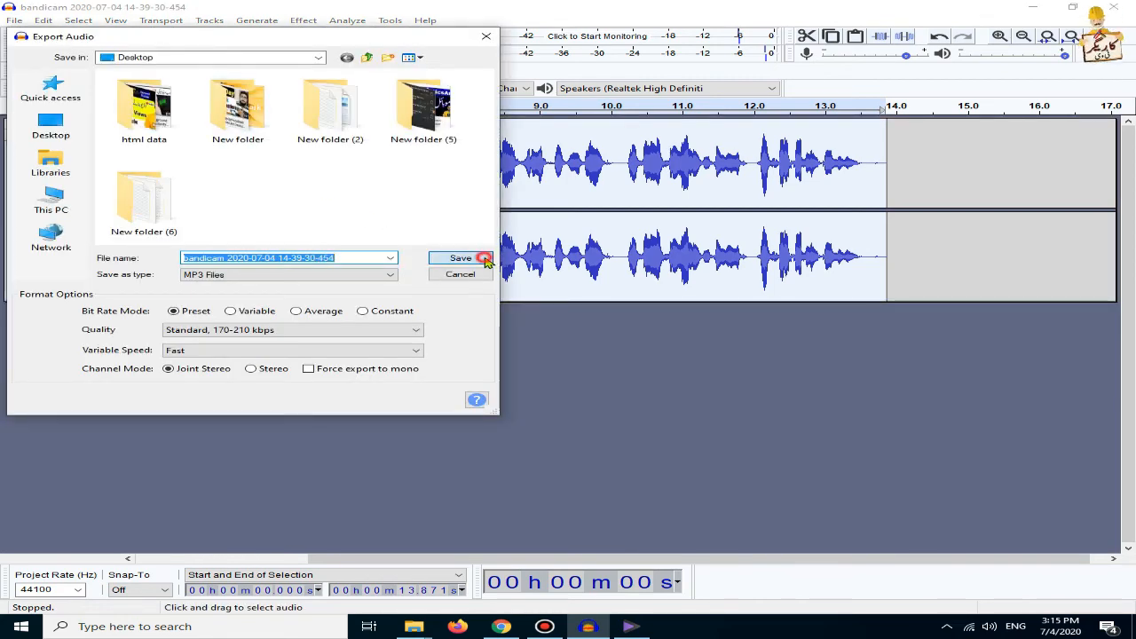
pyautogui.click(643, 429)
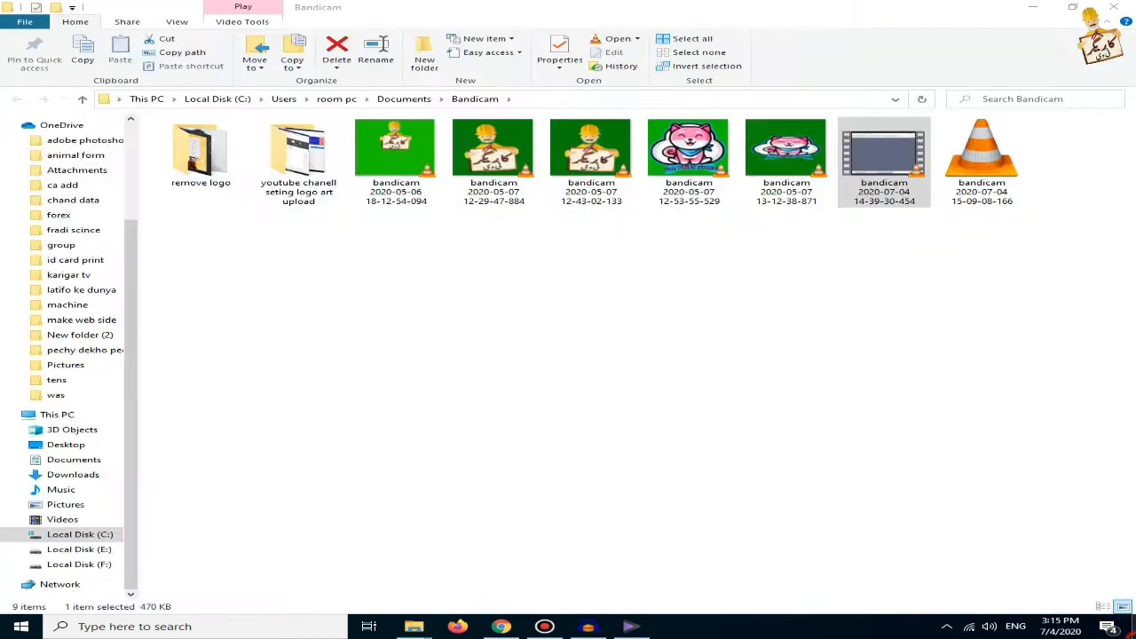
# - Show the desktop and move the exported bandicam MP3 file to the empty area near the middle
pyautogui.click(1131, 634)
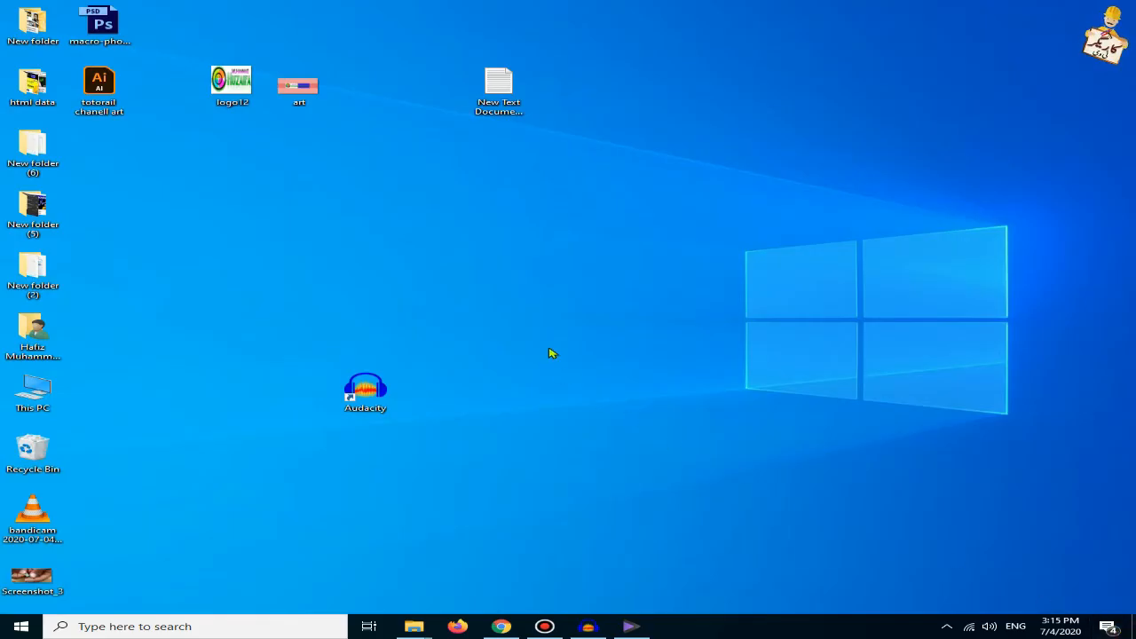
pyautogui.moveTo(65, 525); pyautogui.dragTo(664, 281)
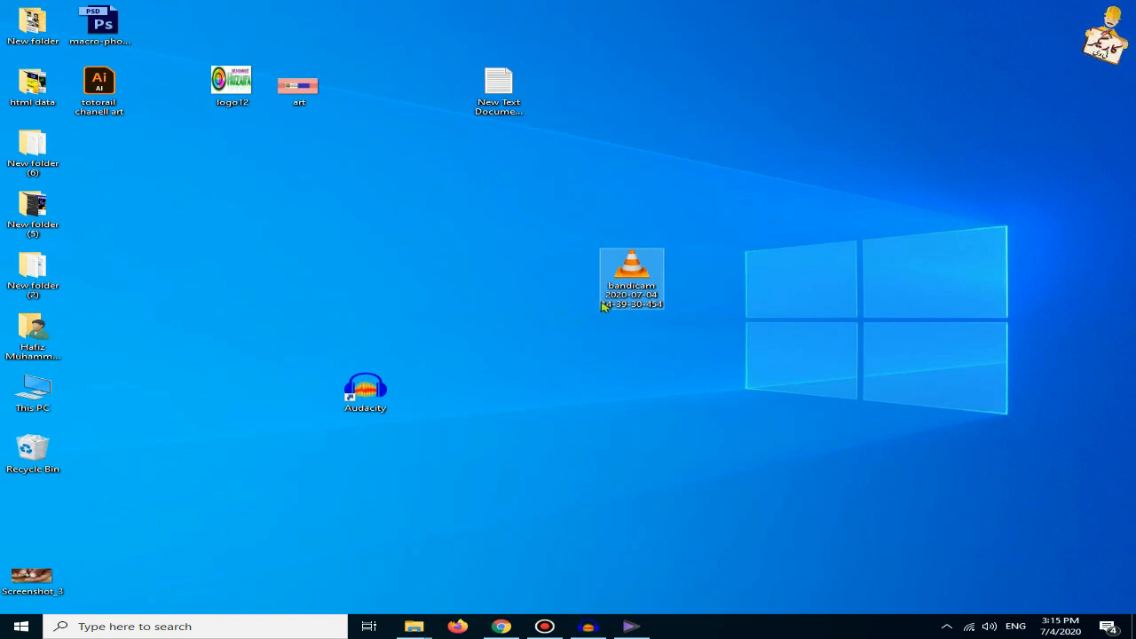
pyautogui.moveTo(624, 302)
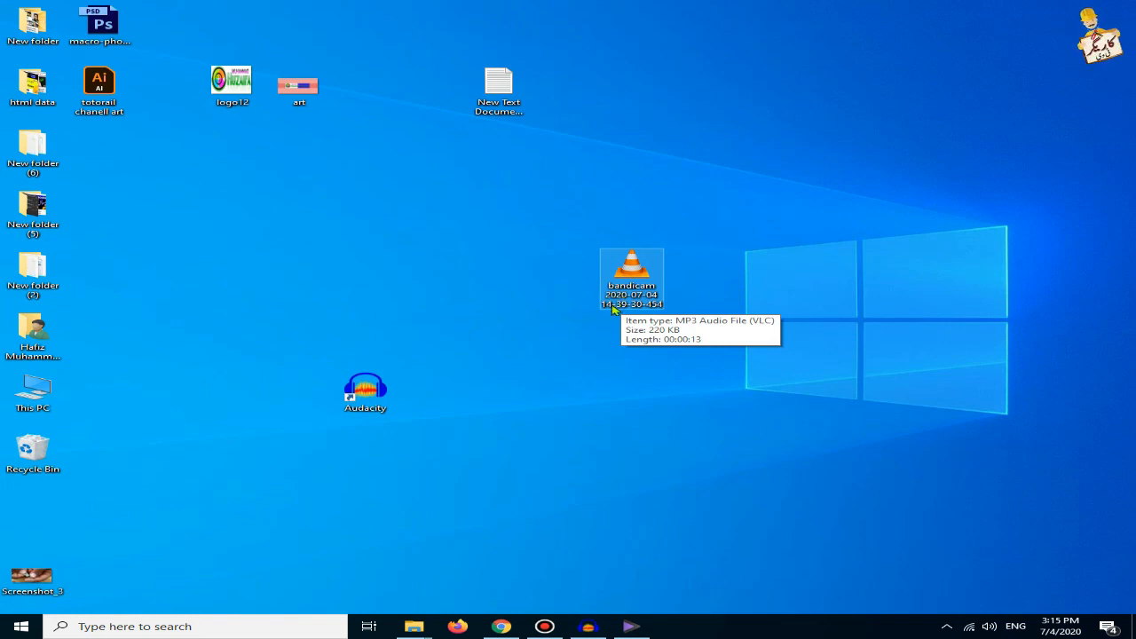
pyautogui.click(624, 301)
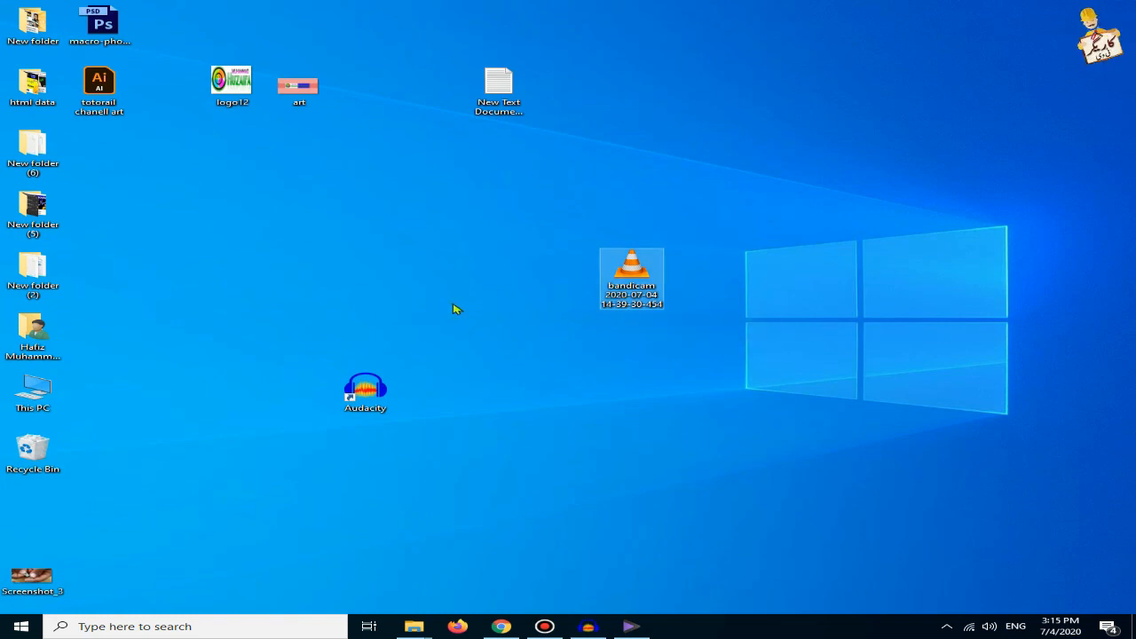